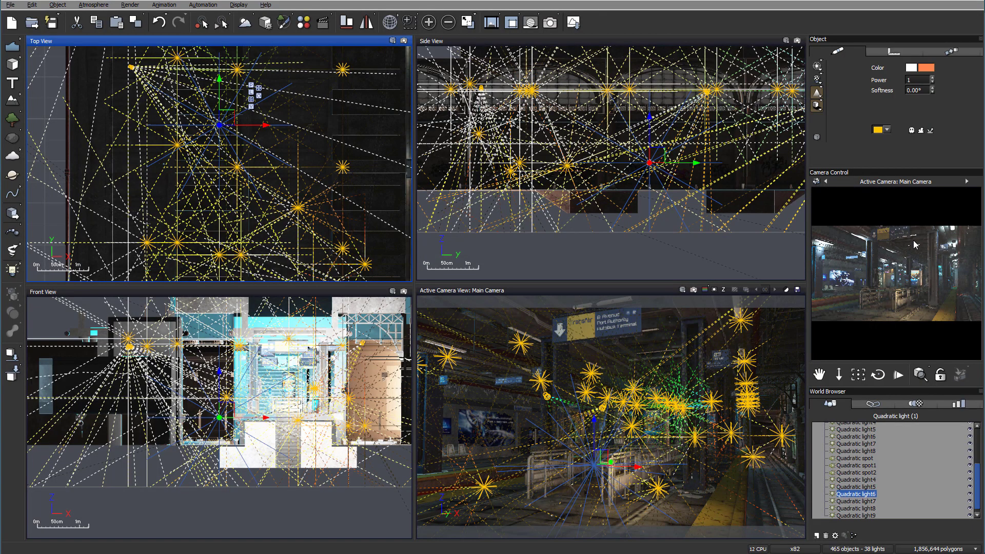
- Open the render display window to review the last lit subway station render
{"action": "left_click", "coordinate": [494, 22]}
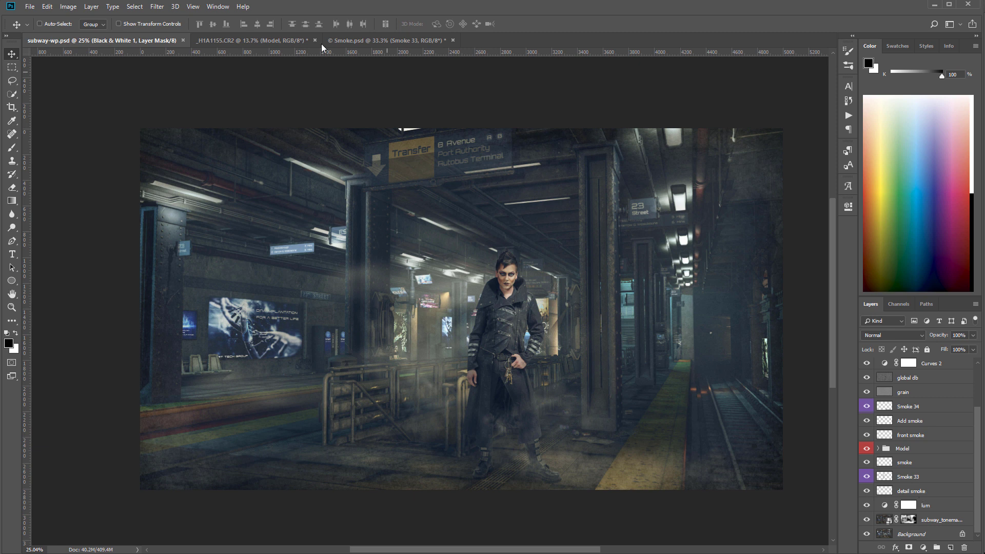
{"action": "left_click", "coordinate": [285, 41]}
{"action": "scroll", "coordinate": [612, 295], "scroll_direction": "down", "scroll_amount": 2}
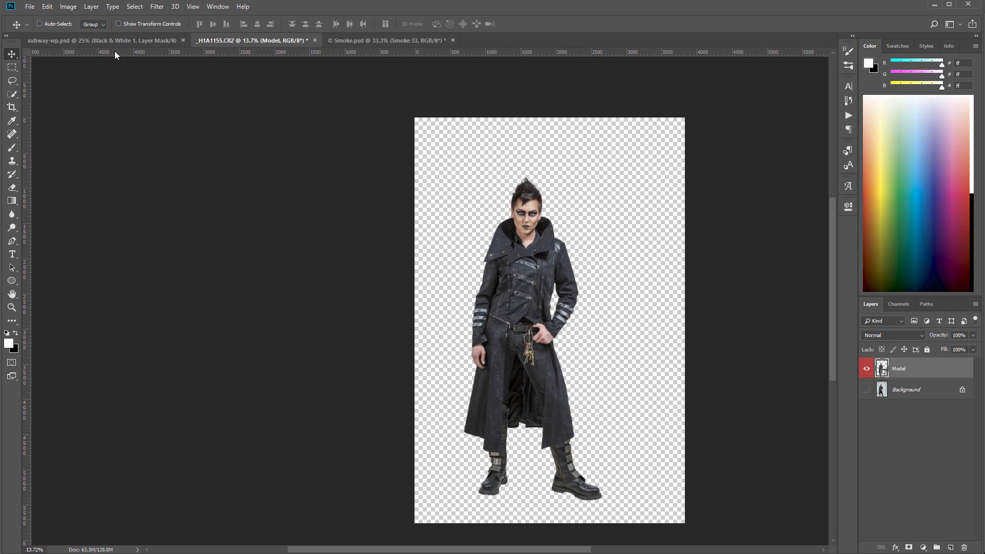
{"action": "left_click", "coordinate": [98, 40]}
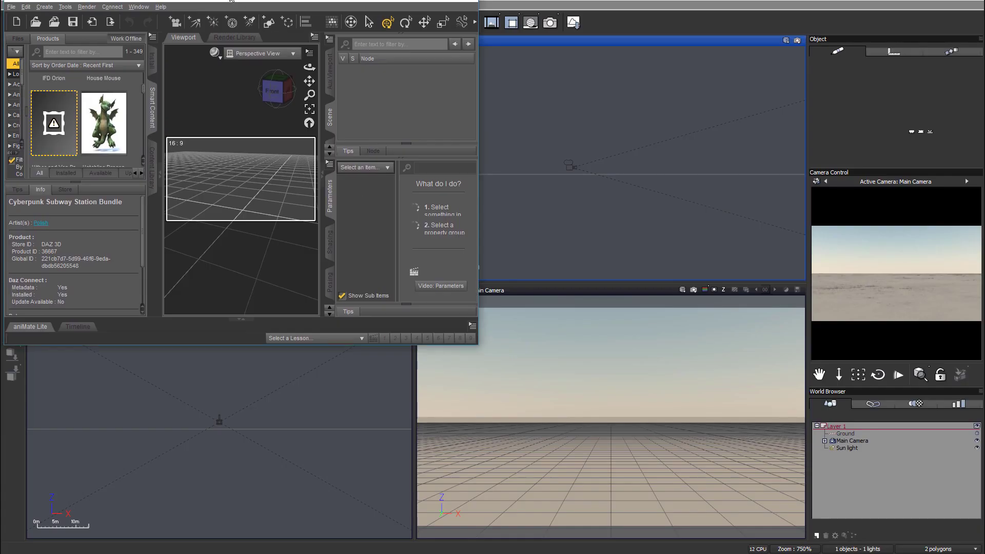
- Reposition the DAZ Studio window and stretch its corner out to cover the full screen
{"action": "left_click_drag", "start_coordinate": [225, 1], "coordinate": [227, 9]}
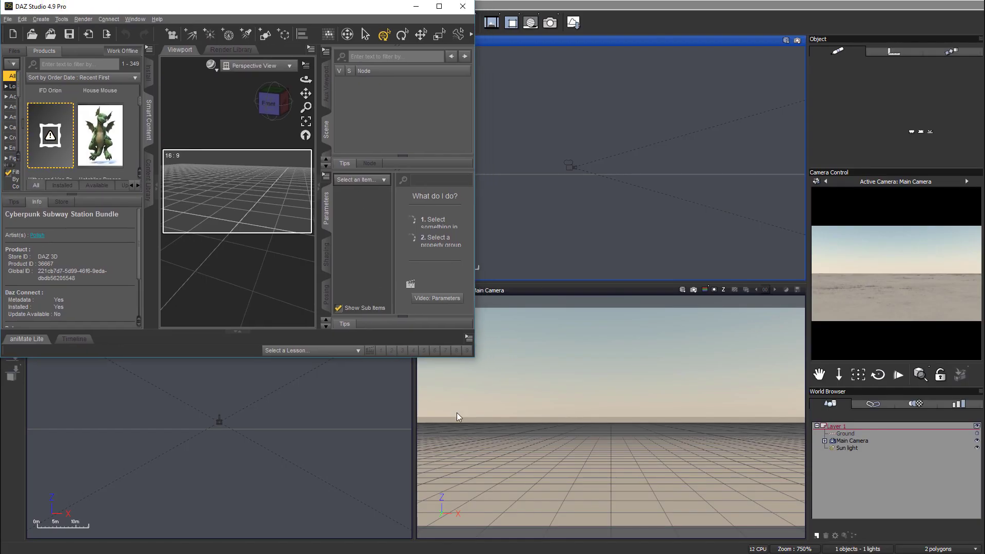
{"action": "left_click_drag", "start_coordinate": [473, 361], "coordinate": [980, 553]}
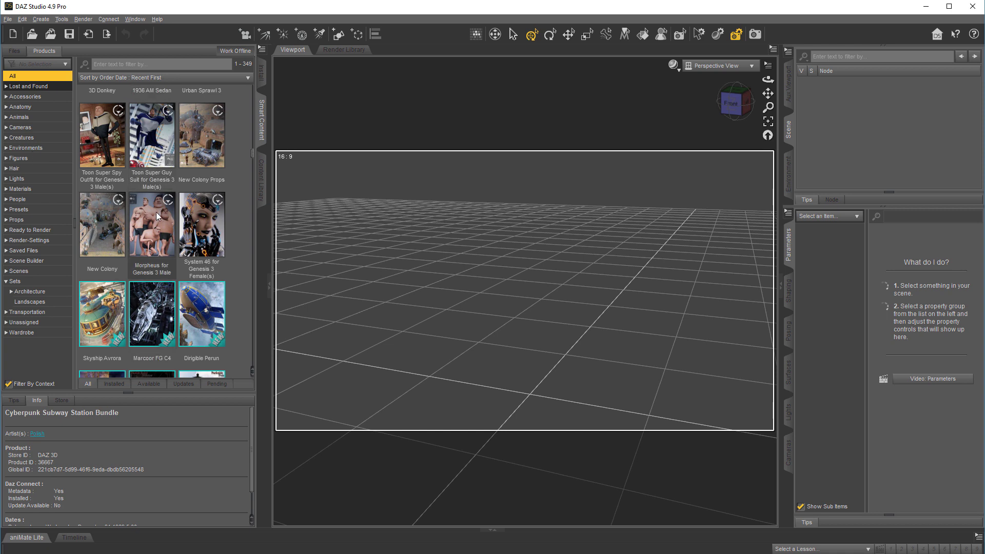
- Scroll the Products pane to the Cyberpunk Subway Station thumbnails and bring up its store page
{"action": "scroll", "coordinate": [185, 206], "scroll_direction": "down", "scroll_amount": 5}
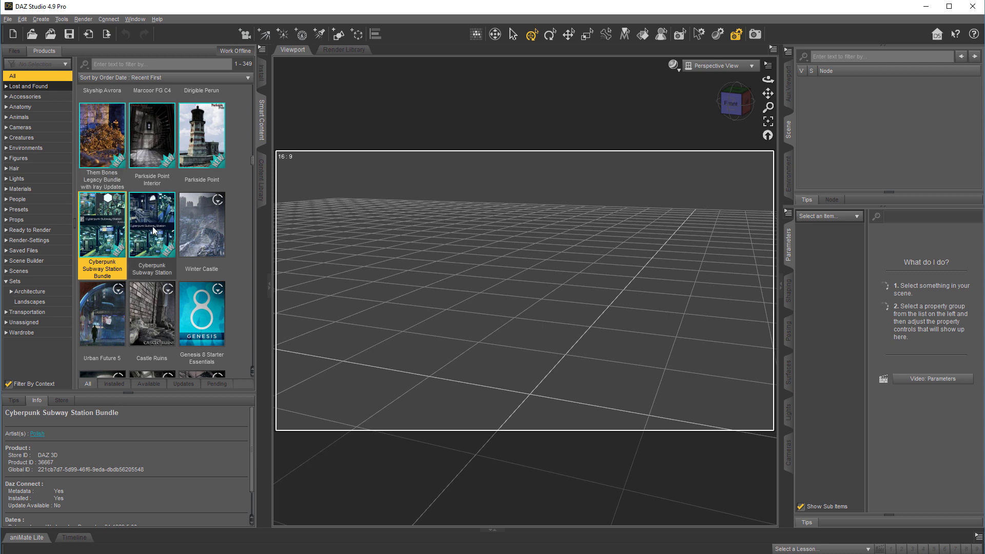
{"action": "mouse_move", "coordinate": [155, 229]}
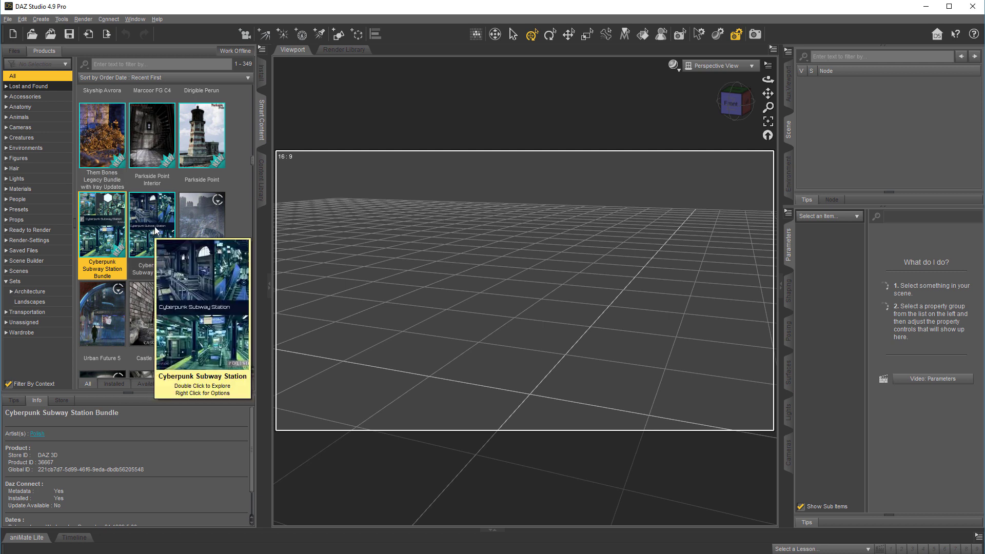
{"action": "mouse_move", "coordinate": [223, 194]}
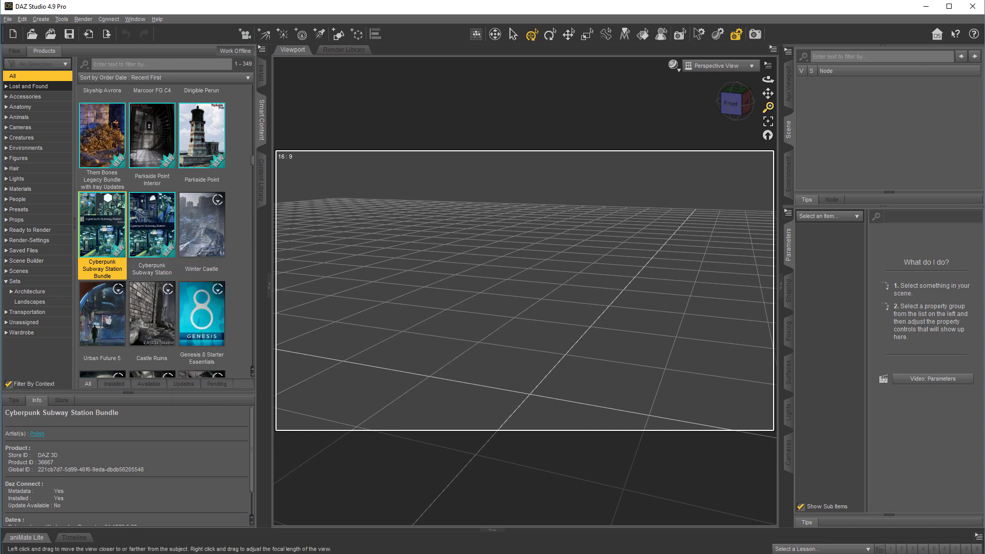
{"action": "scroll", "coordinate": [544, 214], "scroll_direction": "down", "scroll_amount": 3}
- Open the first Cyberpunk Subway Station gallery image and page through to the drones-over-tracks shot
{"action": "scroll", "coordinate": [540, 214], "scroll_direction": "up", "scroll_amount": 3}
{"action": "scroll", "coordinate": [441, 251], "scroll_direction": "down", "scroll_amount": 1}
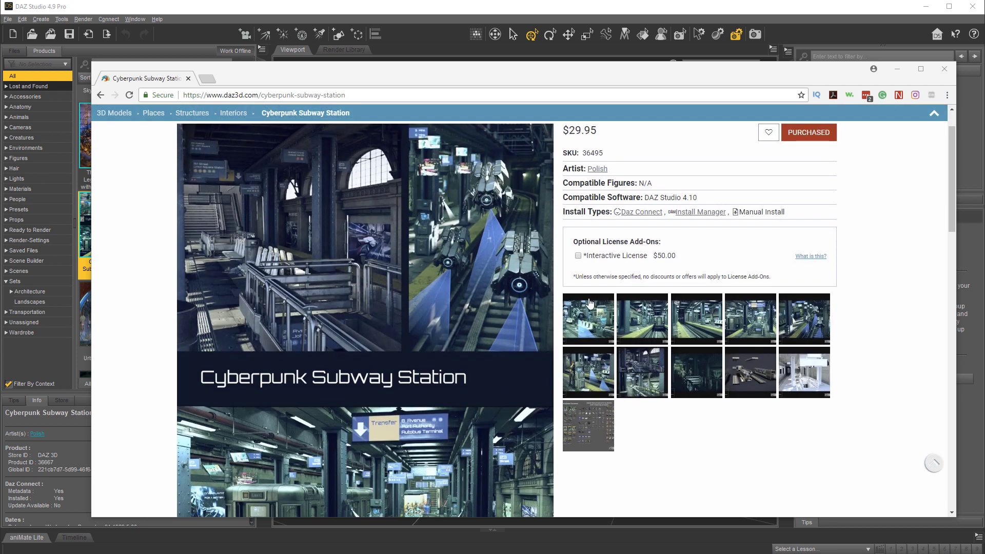
{"action": "left_click", "coordinate": [575, 312]}
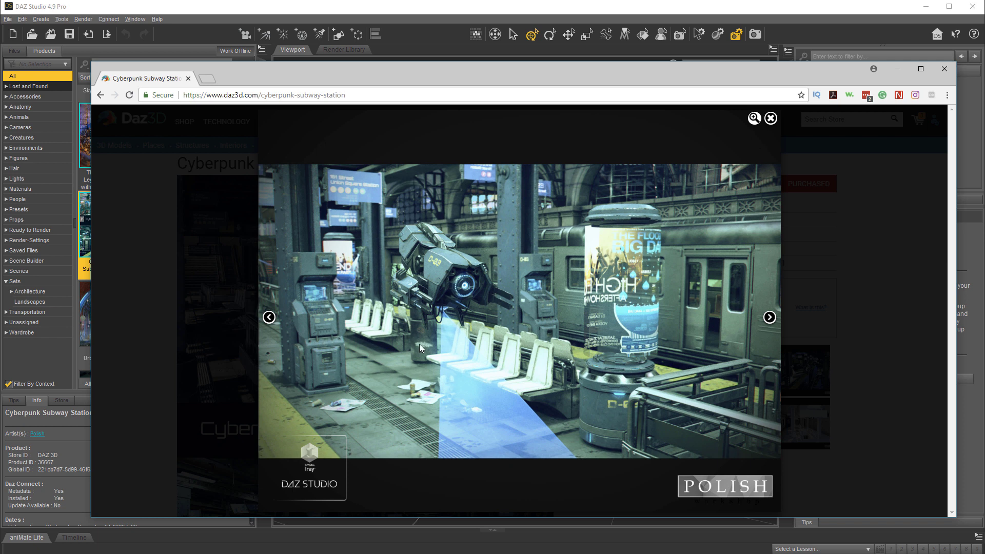
{"action": "left_click", "coordinate": [769, 317]}
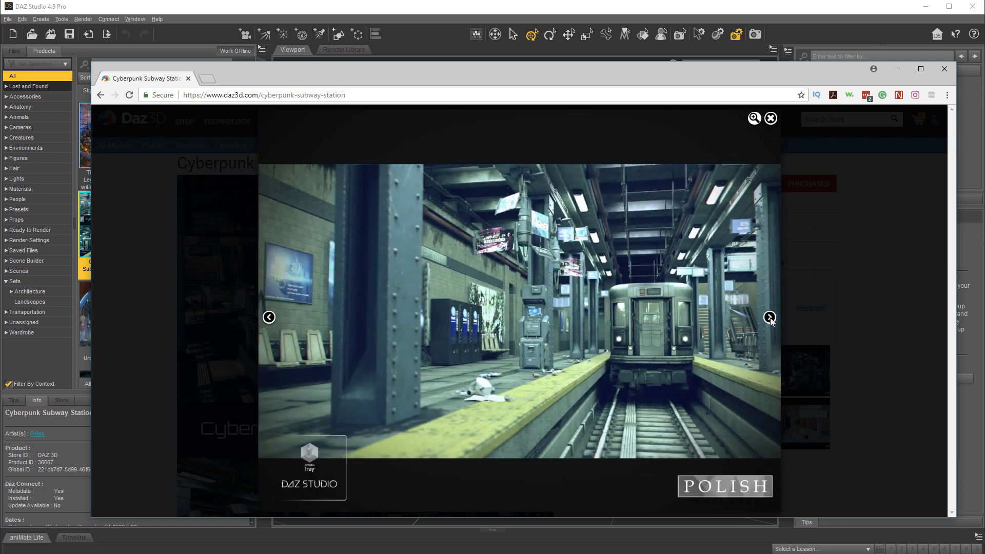
{"action": "left_click", "coordinate": [770, 318]}
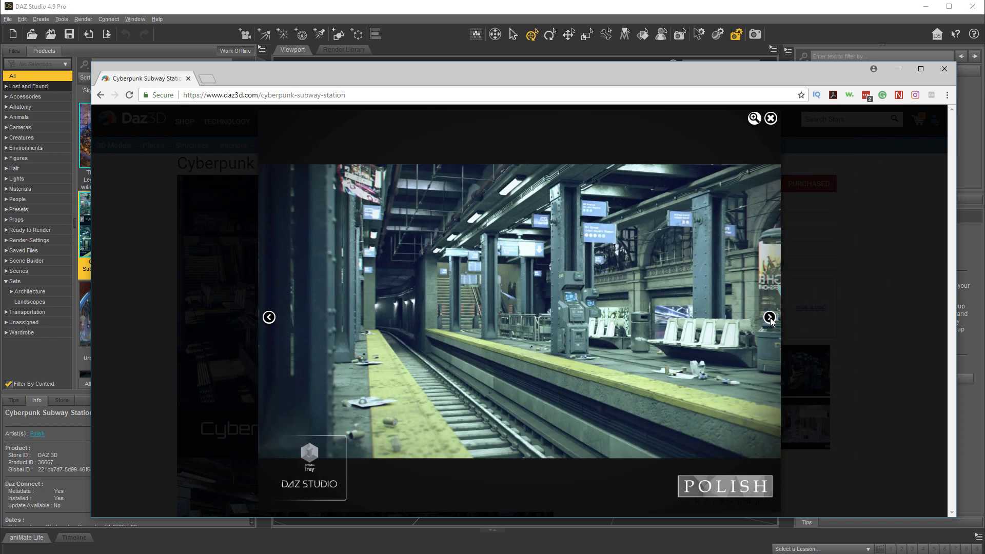
{"action": "left_click", "coordinate": [770, 318]}
{"action": "left_click", "coordinate": [770, 318]}
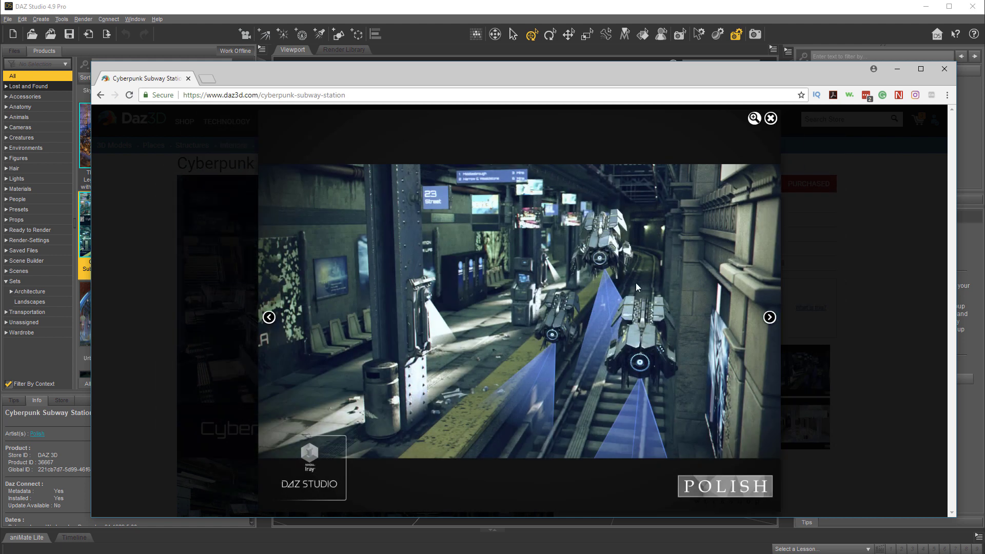
- Page on to the separate set parts render, then close the gallery viewer and store window
{"action": "left_click", "coordinate": [770, 317]}
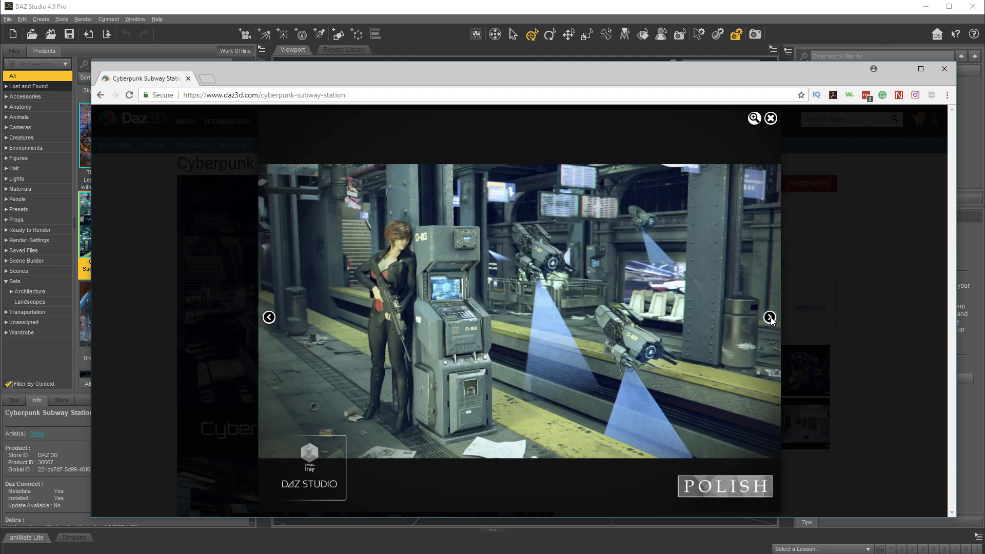
{"action": "left_click", "coordinate": [769, 317]}
{"action": "left_click", "coordinate": [770, 318]}
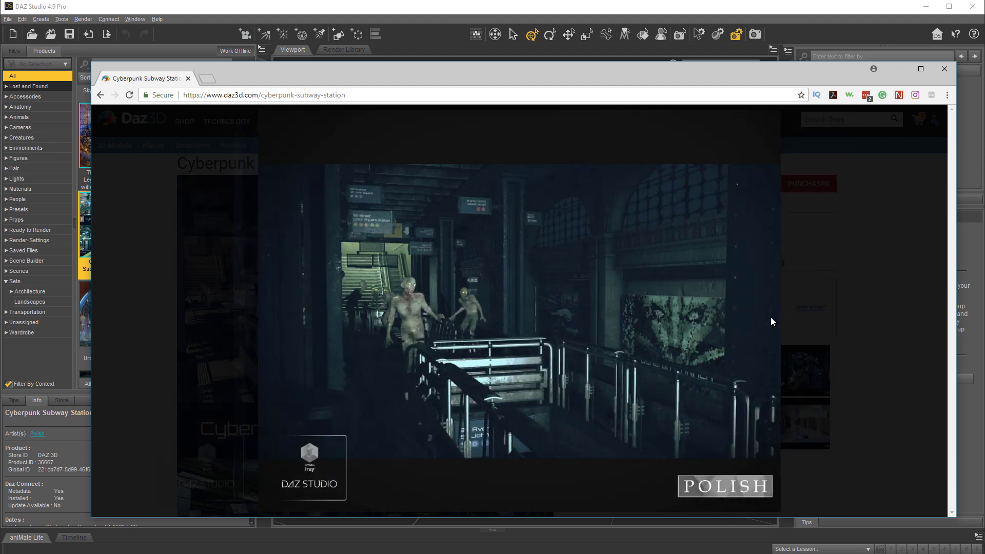
{"action": "left_click", "coordinate": [770, 318]}
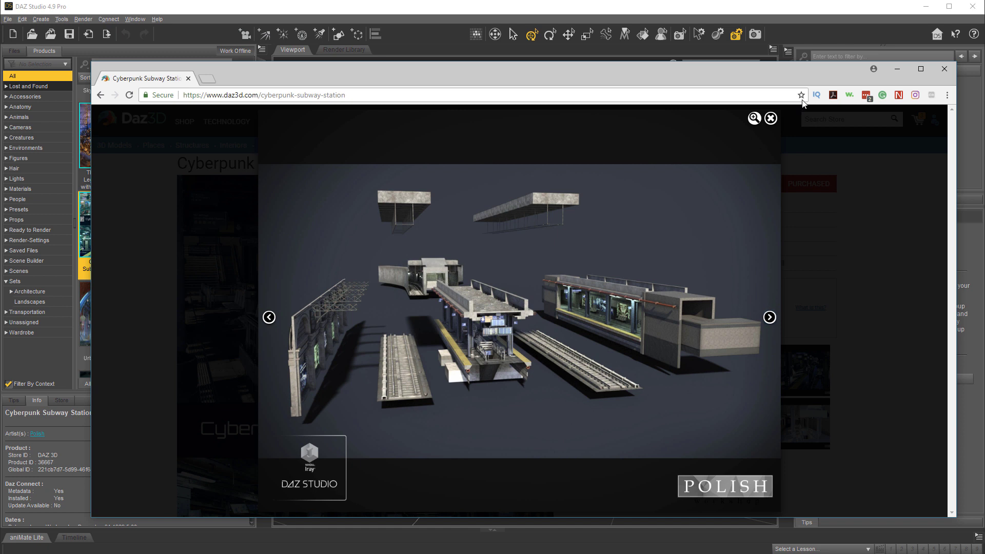
{"action": "left_click", "coordinate": [771, 118]}
{"action": "left_click", "coordinate": [944, 69]}
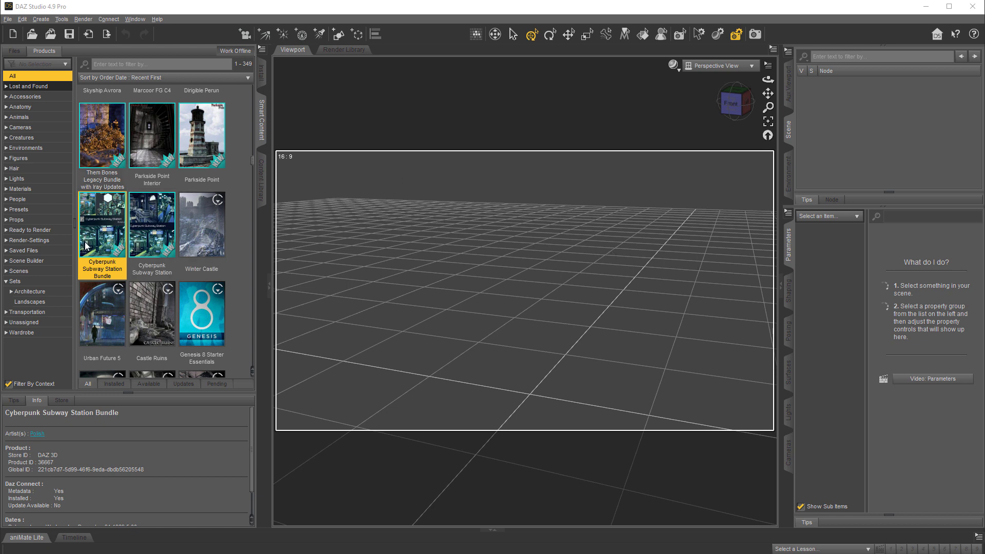
- Load the Complete set from the bundle's Environments > Architecture > Interior folder into the viewport
{"action": "double_click", "coordinate": [104, 237]}
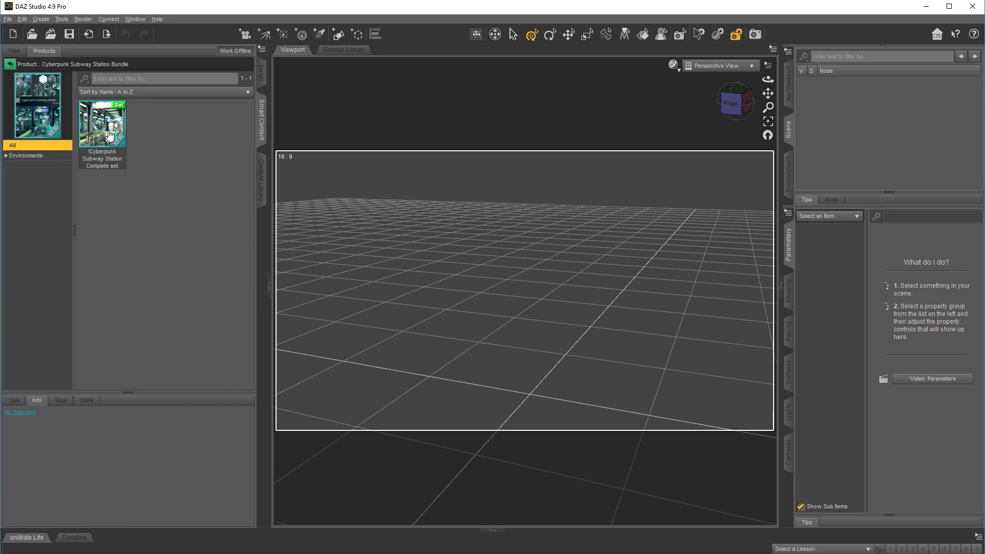
{"action": "left_click", "coordinate": [6, 156]}
{"action": "left_click", "coordinate": [31, 166]}
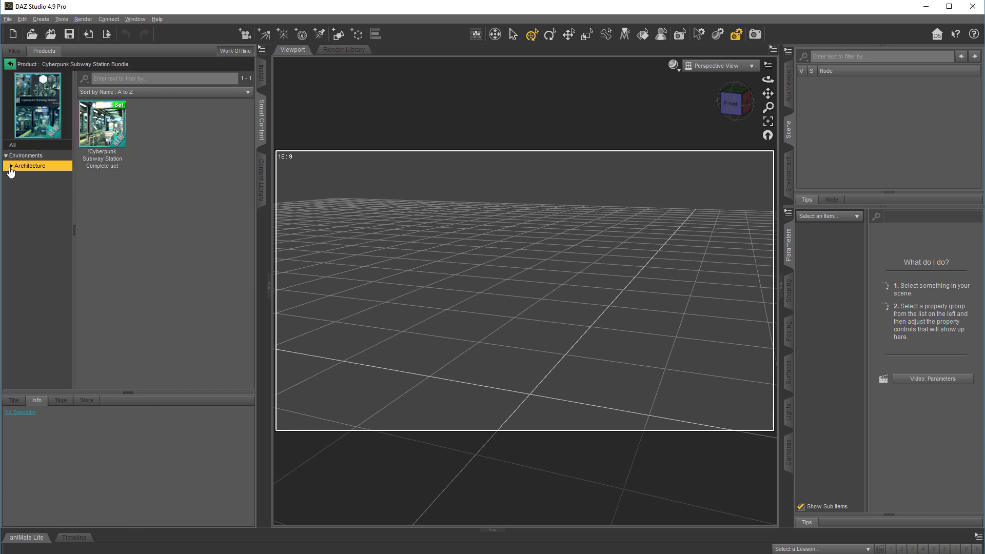
{"action": "left_click", "coordinate": [28, 177]}
{"action": "left_click_drag", "start_coordinate": [102, 123], "coordinate": [590, 293]}
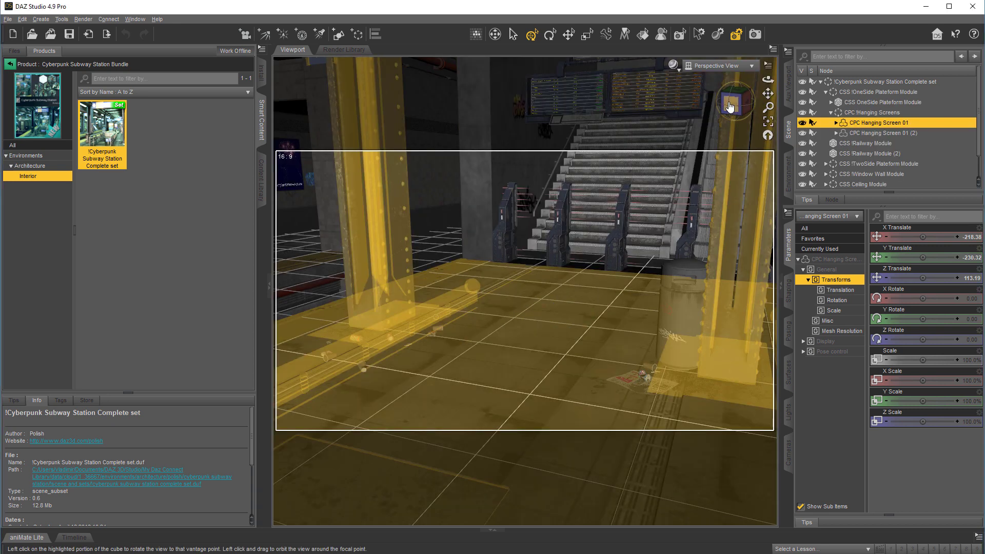
{"action": "left_click", "coordinate": [731, 106]}
{"action": "left_click", "coordinate": [732, 106]}
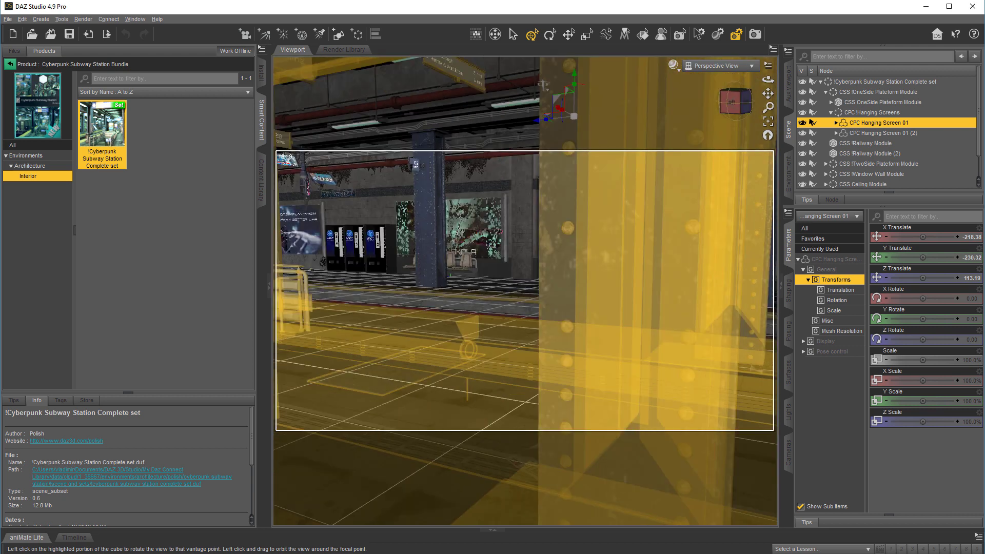
{"action": "left_click", "coordinate": [731, 106]}
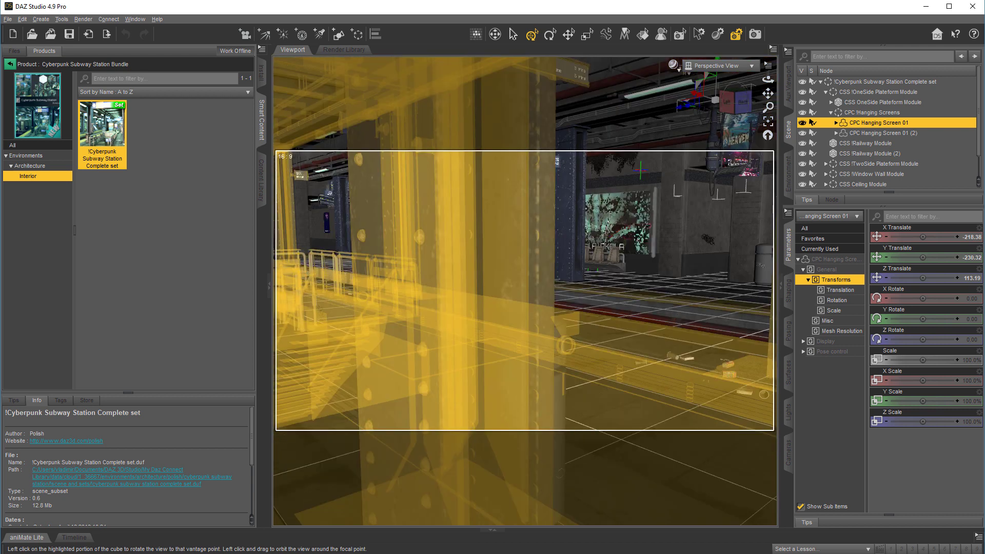
{"action": "left_click", "coordinate": [731, 106]}
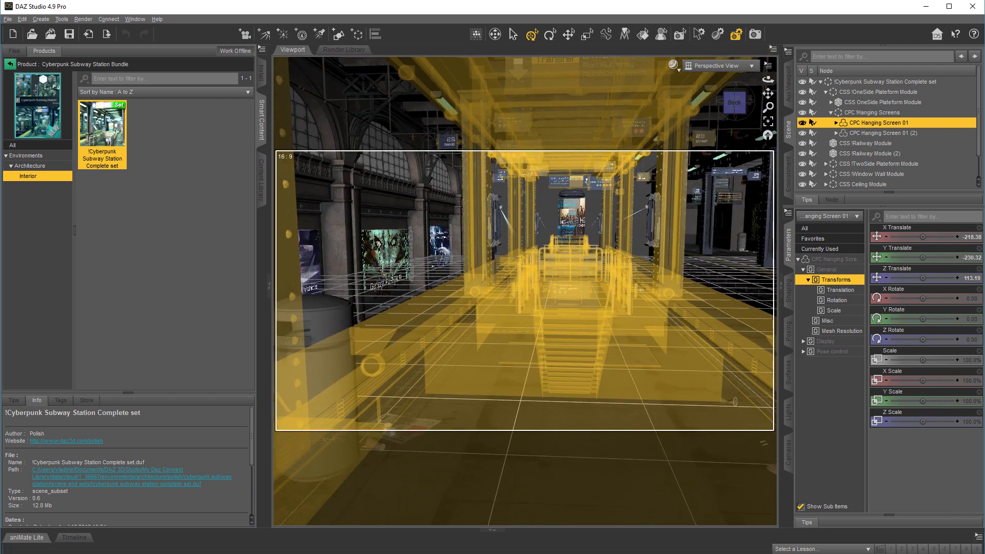
{"action": "left_click", "coordinate": [732, 106]}
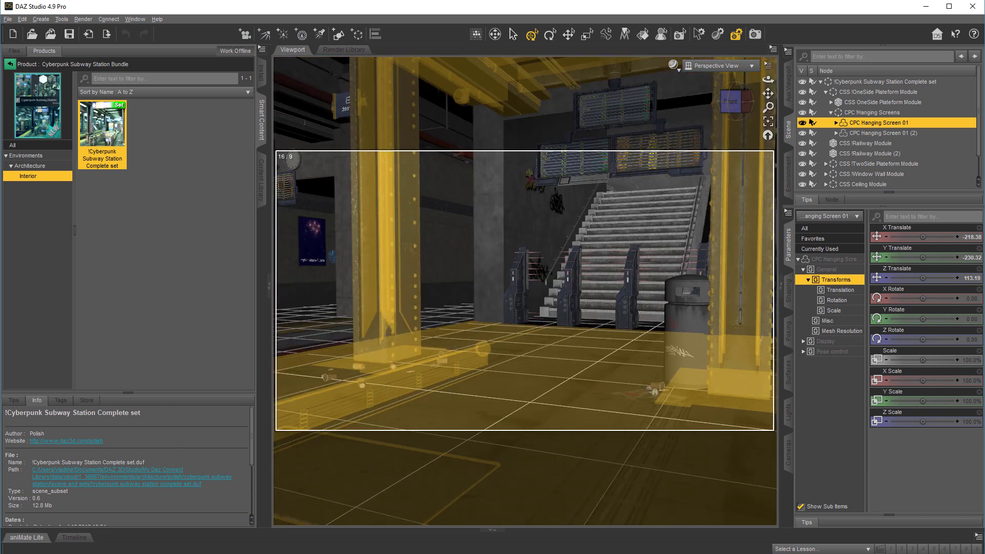
{"action": "left_click_drag", "start_coordinate": [513, 237], "coordinate": [451, 238], "text": "alt"}
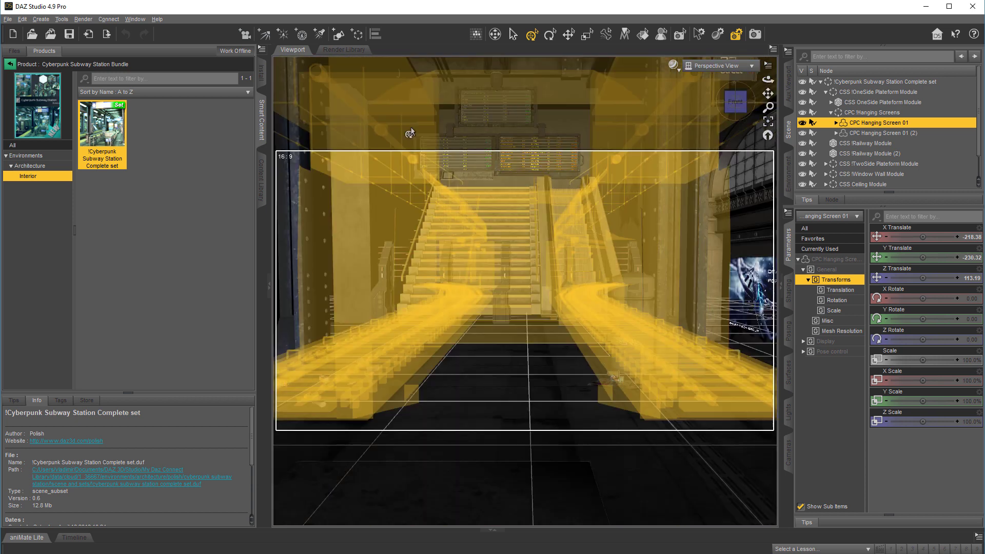
{"action": "scroll", "coordinate": [547, 313], "scroll_direction": "up", "scroll_amount": 2}
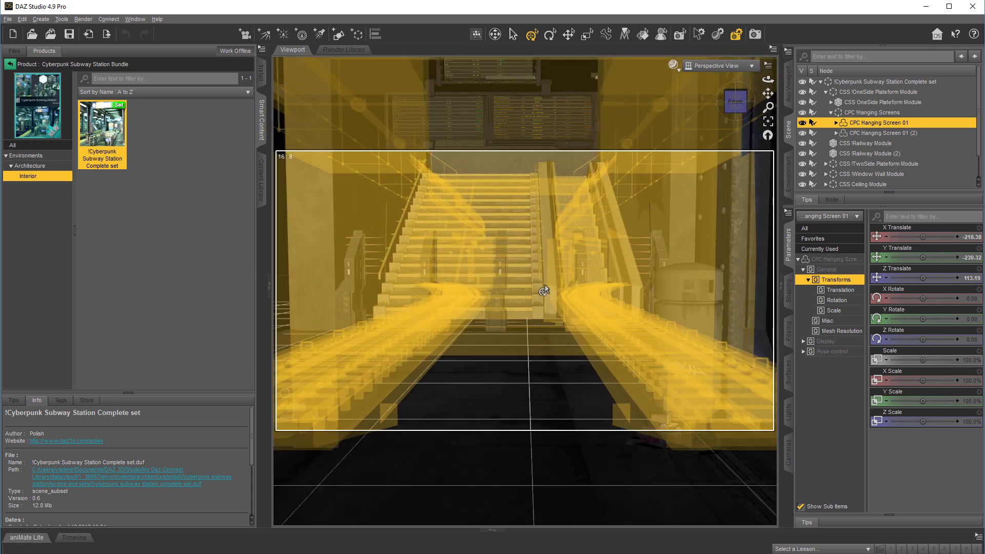
{"action": "scroll", "coordinate": [544, 290], "scroll_direction": "up", "scroll_amount": 8}
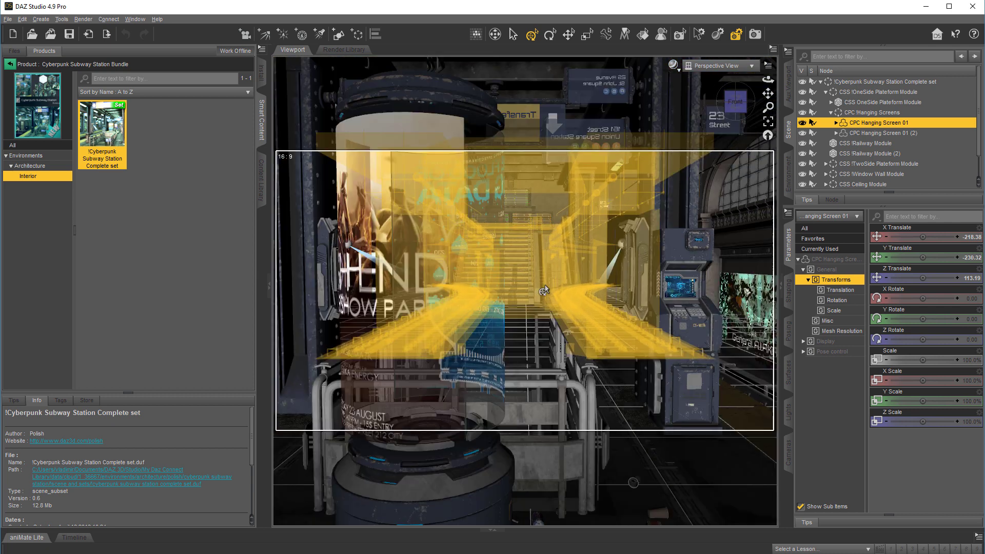
{"action": "scroll", "coordinate": [544, 291], "scroll_direction": "down", "scroll_amount": 6}
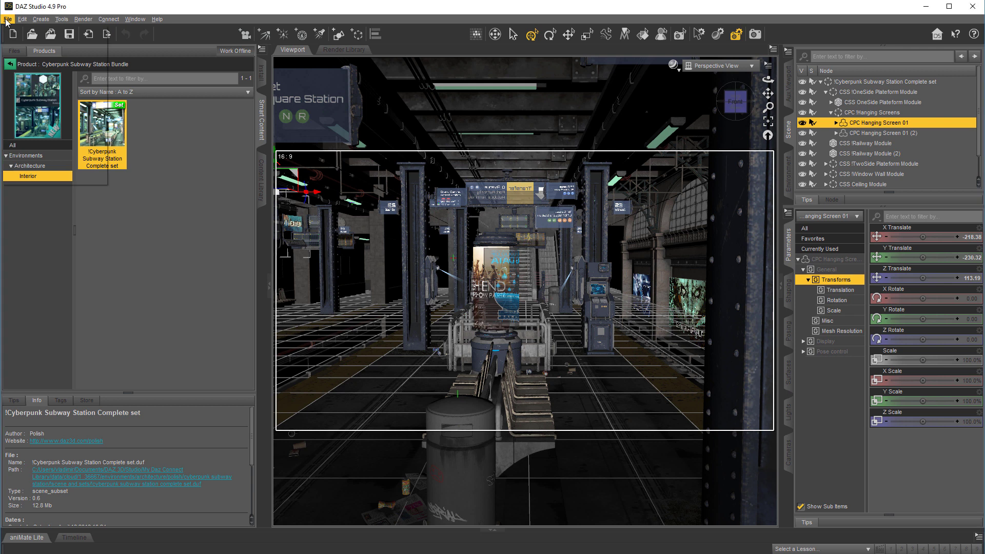
- Export the scene as subway.obj to the backdrop folder, overwriting the existing file
{"action": "left_click", "coordinate": [8, 20]}
{"action": "left_click", "coordinate": [50, 141]}
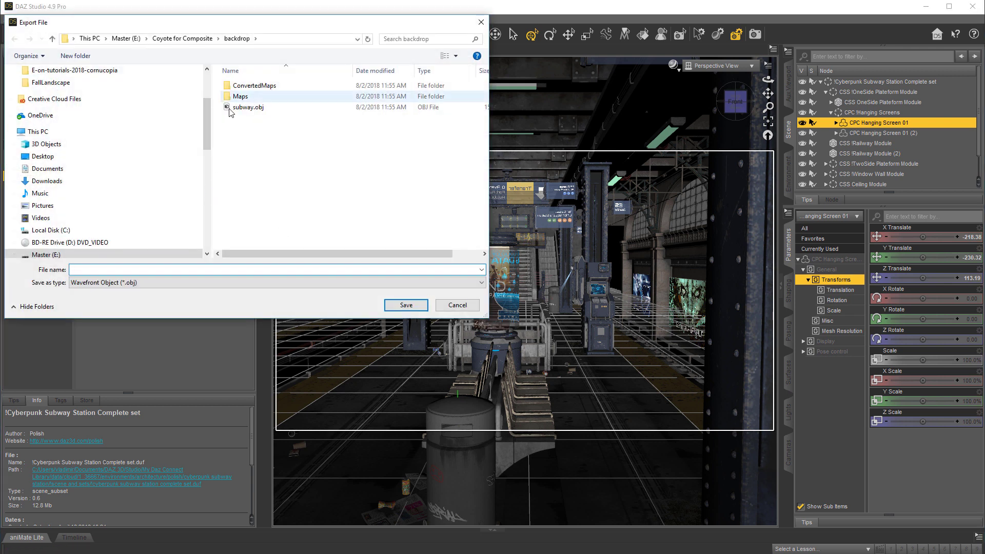
{"action": "left_click", "coordinate": [255, 109]}
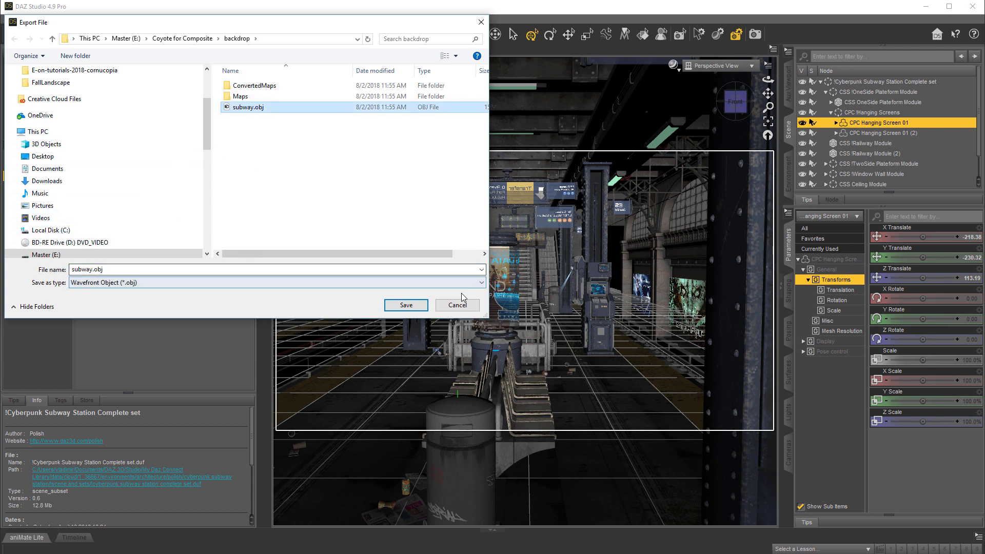
{"action": "left_click", "coordinate": [193, 272]}
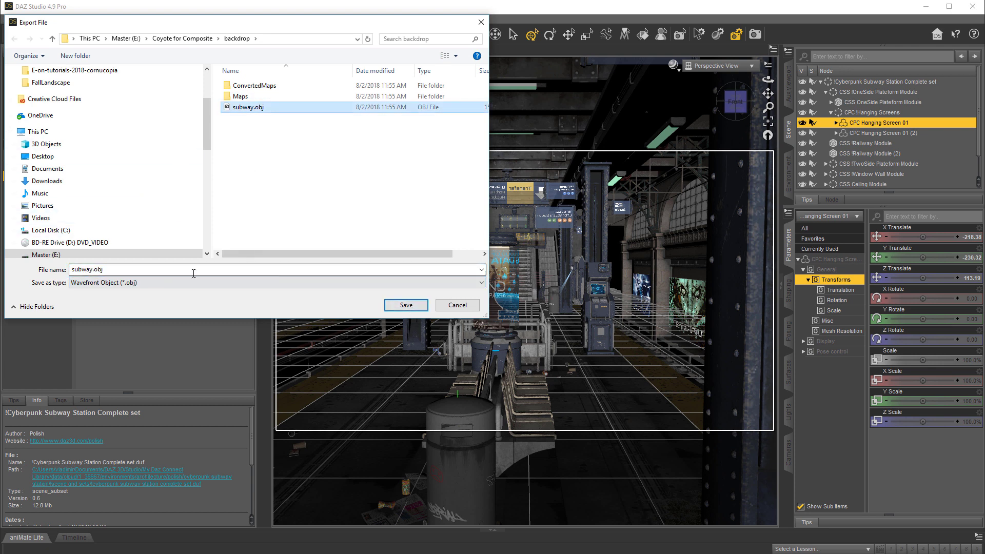
{"action": "left_click", "coordinate": [406, 306]}
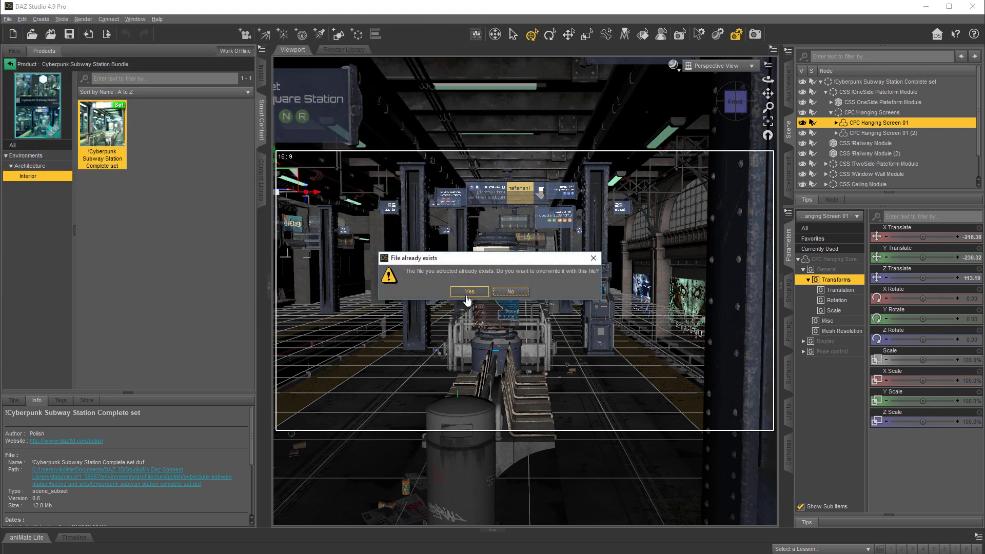
{"action": "left_click", "coordinate": [469, 292]}
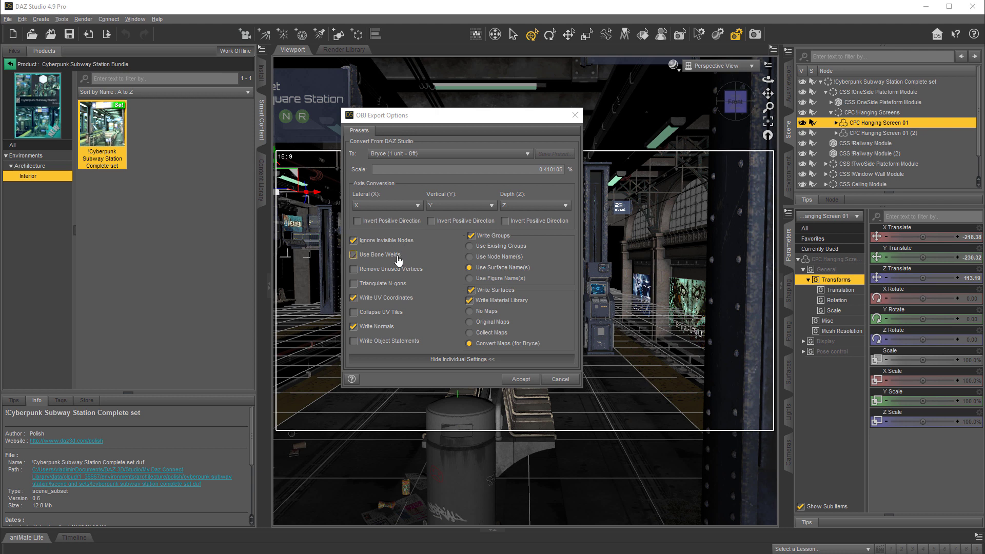
- Enable Write UV Coordinates in OBJ Export Options and accept the export
{"action": "left_click", "coordinate": [354, 298]}
{"action": "left_click", "coordinate": [521, 379]}
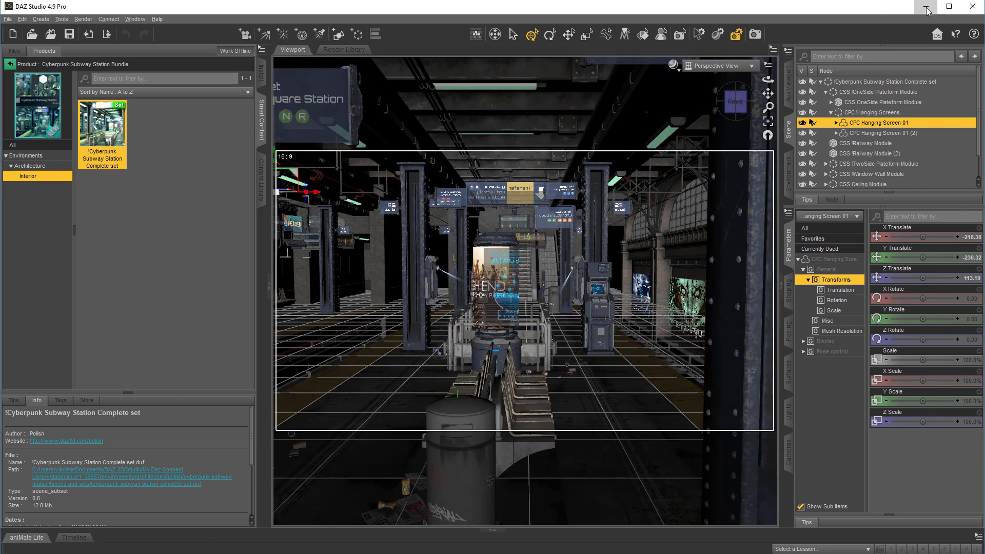
- Minimize DAZ Studio, pan Vue's empty Side View, and bring up Vue's File menu
{"action": "left_click", "coordinate": [926, 6]}
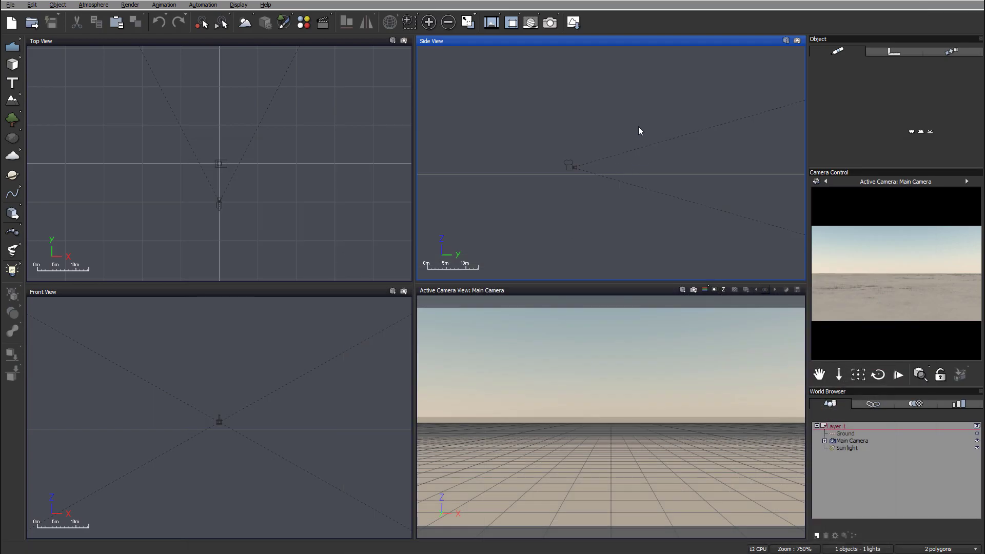
{"action": "right_click_drag", "start_coordinate": [639, 127], "coordinate": [621, 173]}
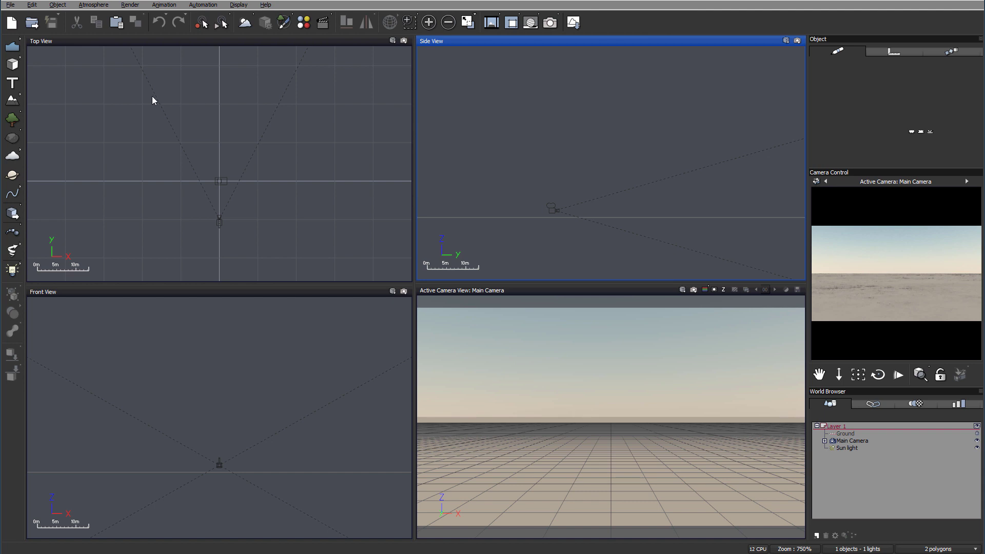
{"action": "left_click", "coordinate": [11, 5]}
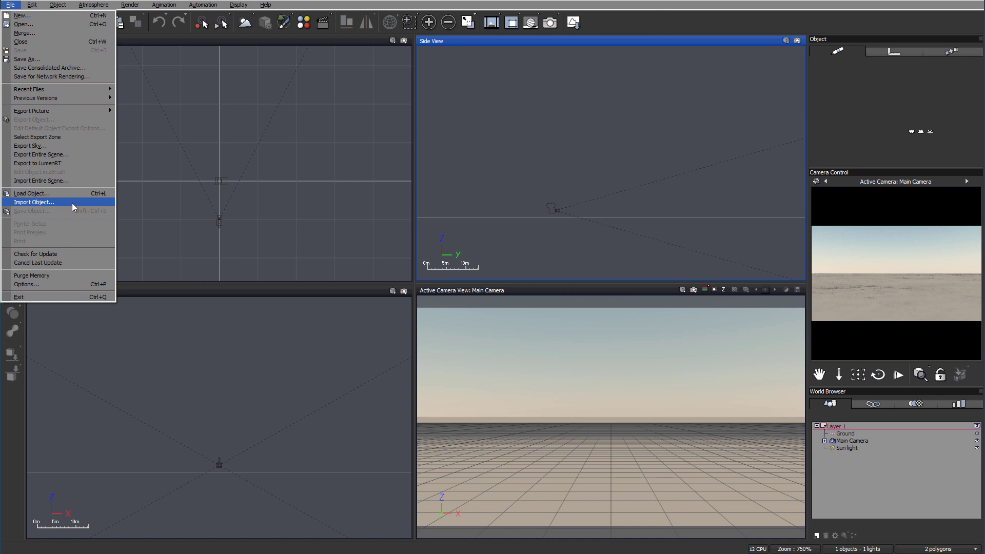
- Import subway.obj via Import Object using Resize object with Manual resizing
{"action": "left_click", "coordinate": [71, 203]}
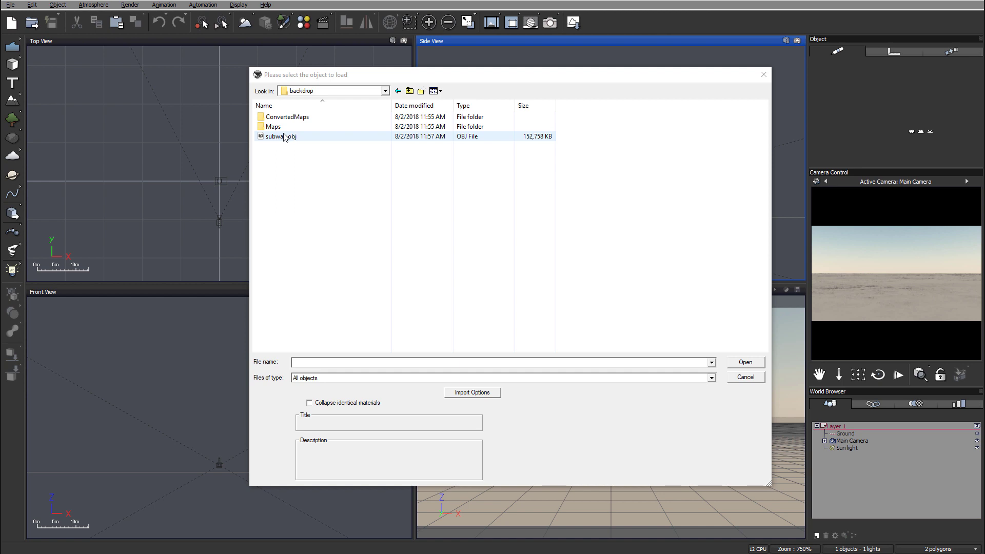
{"action": "left_click", "coordinate": [282, 137]}
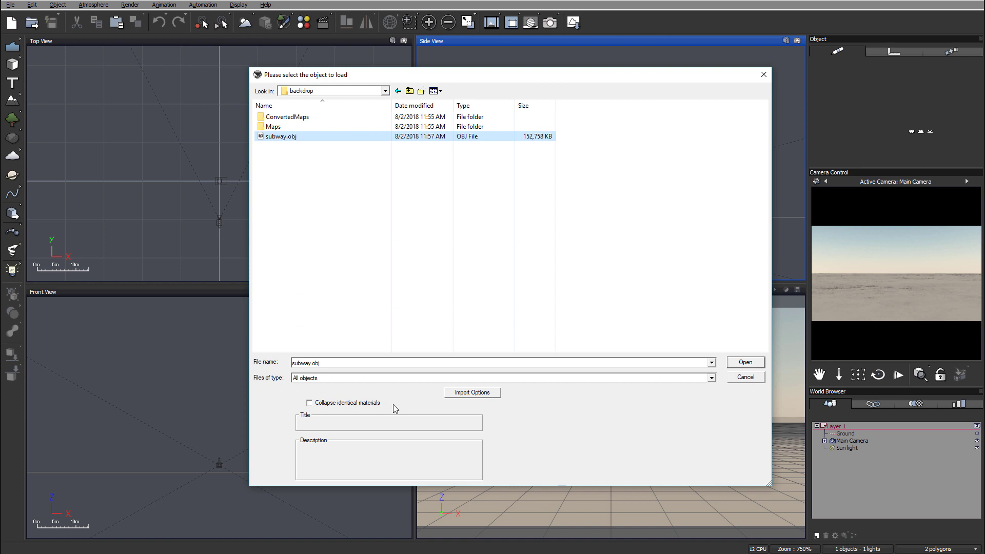
{"action": "left_click", "coordinate": [487, 394]}
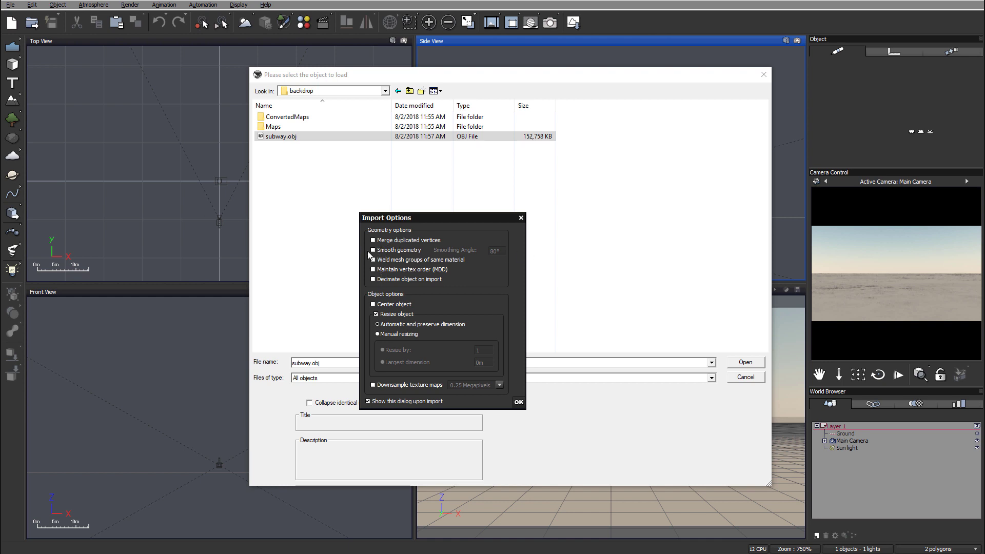
{"action": "left_click", "coordinate": [518, 403]}
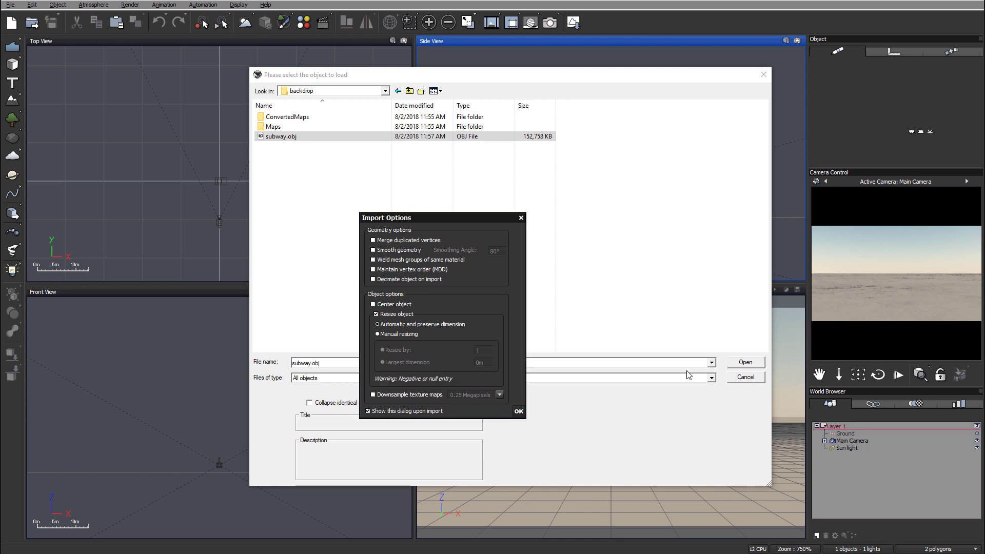
{"action": "left_click", "coordinate": [520, 218]}
{"action": "left_click", "coordinate": [756, 363]}
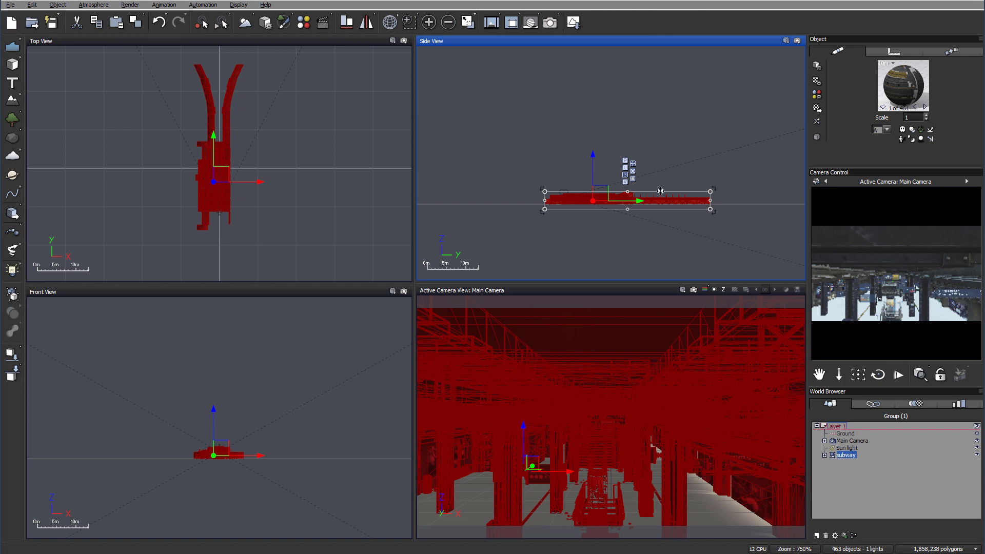
- Drag the subway model right in the Side View and zoom in the orthographic views
{"action": "left_click_drag", "start_coordinate": [600, 194], "coordinate": [636, 190]}
{"action": "scroll", "coordinate": [647, 185], "scroll_direction": "up", "scroll_amount": 4}
- Select the Main Camera and try moving it in Top and Side views, undoing those moves
{"action": "left_click", "coordinate": [852, 442]}
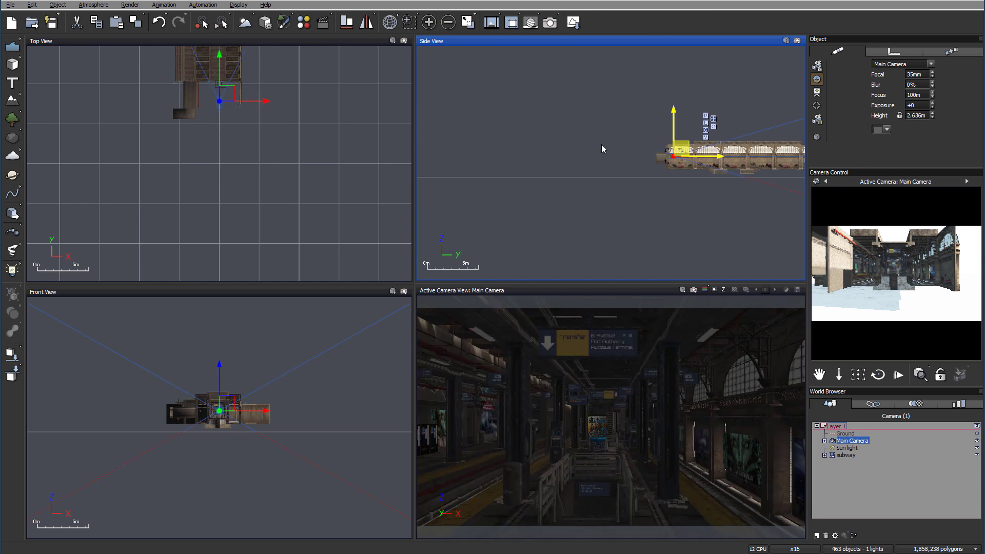
{"action": "right_click_drag", "start_coordinate": [228, 97], "coordinate": [284, 196]}
{"action": "left_click_drag", "start_coordinate": [284, 196], "coordinate": [276, 176]}
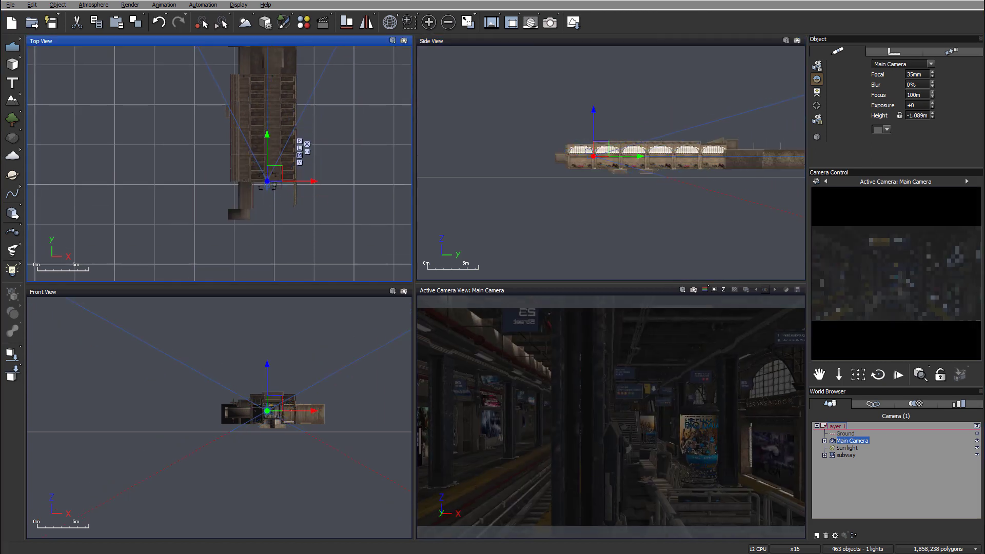
{"action": "left_click_drag", "start_coordinate": [602, 147], "coordinate": [604, 150]}
{"action": "key", "text": "ctrl+z"}
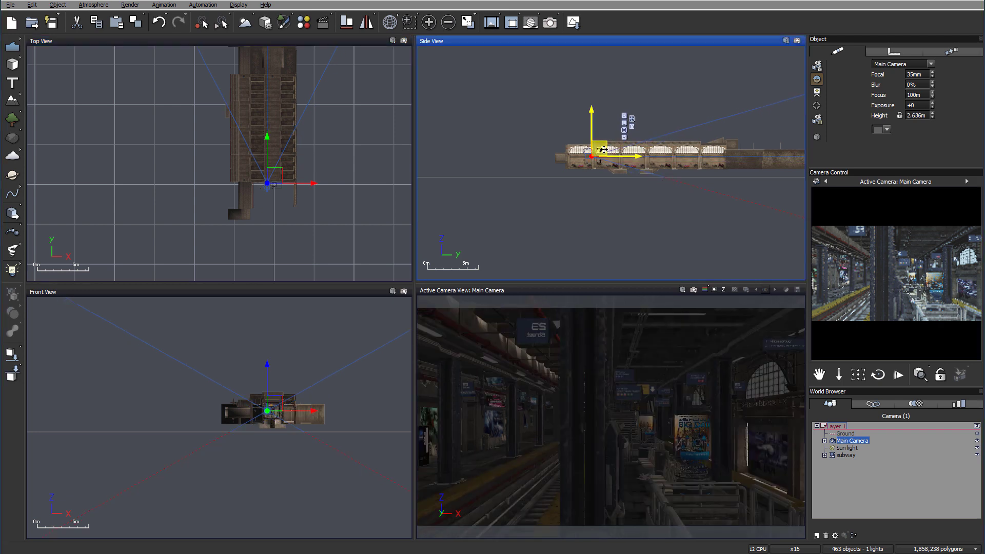
{"action": "left_click", "coordinate": [230, 167]}
{"action": "scroll", "coordinate": [231, 167], "scroll_direction": "up", "scroll_amount": 2}
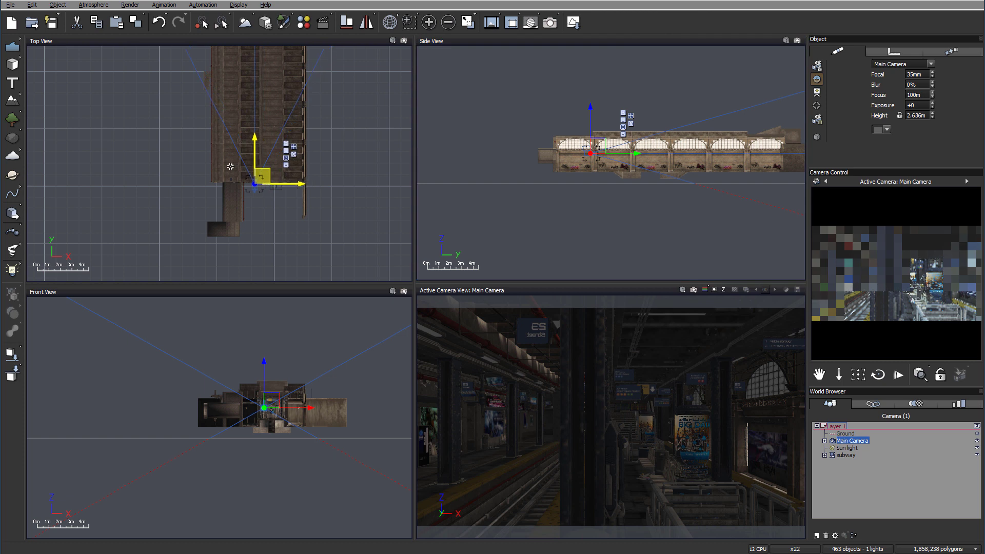
{"action": "key", "text": "ctrl+z"}
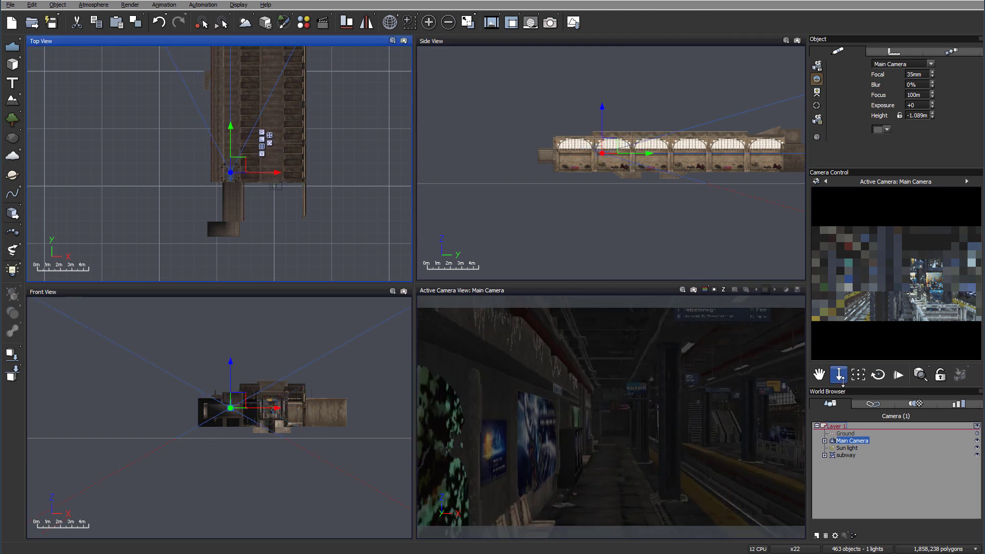
- Turn the camera along the platform, then shift it sideways and lower it
{"action": "left_click_drag", "start_coordinate": [909, 293], "coordinate": [909, 293]}
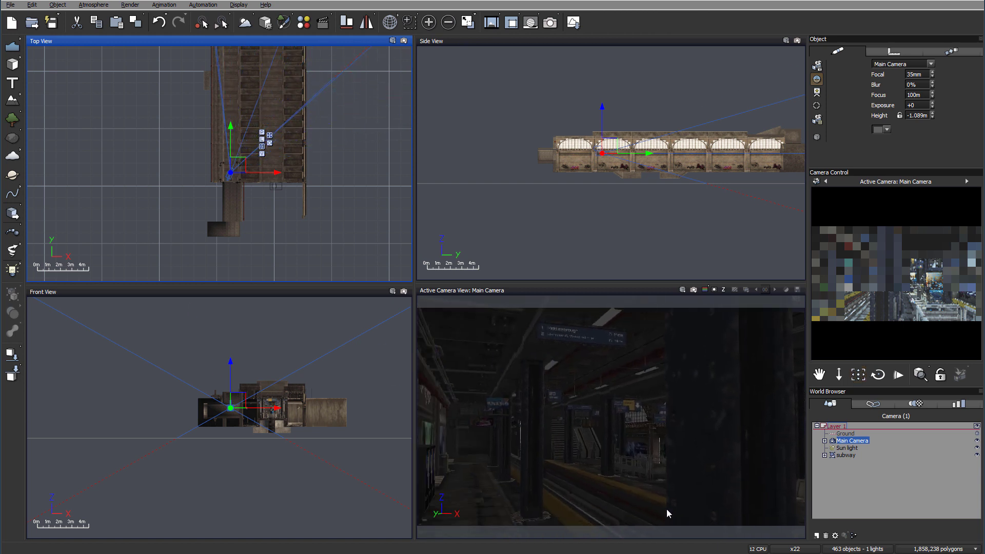
{"action": "left_click_drag", "start_coordinate": [241, 168], "coordinate": [277, 168]}
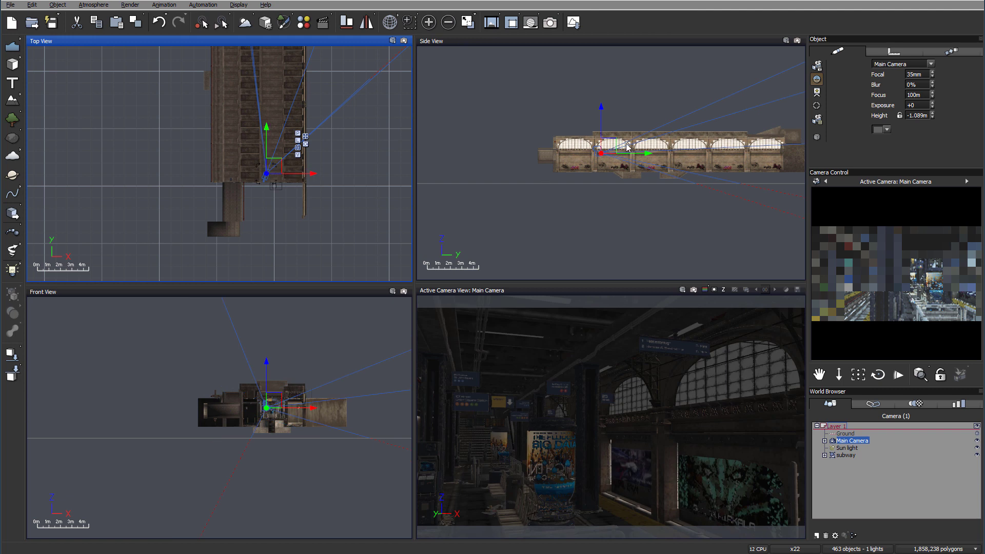
{"action": "left_click_drag", "start_coordinate": [601, 107], "coordinate": [599, 111]}
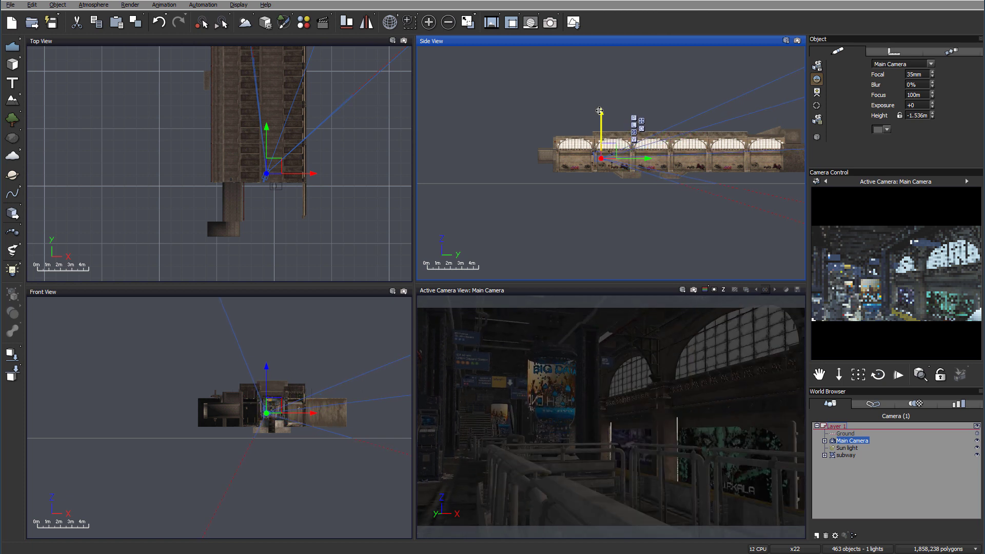
{"action": "scroll", "coordinate": [269, 172], "scroll_direction": "up", "scroll_amount": 2}
{"action": "left_click_drag", "start_coordinate": [274, 172], "coordinate": [273, 84]}
- Nudge the camera into its final platform spot at -1.949m height, framing tracks and benches
{"action": "right_click_drag", "start_coordinate": [289, 171], "coordinate": [319, 313]}
{"action": "scroll", "coordinate": [308, 231], "scroll_direction": "down", "scroll_amount": 2}
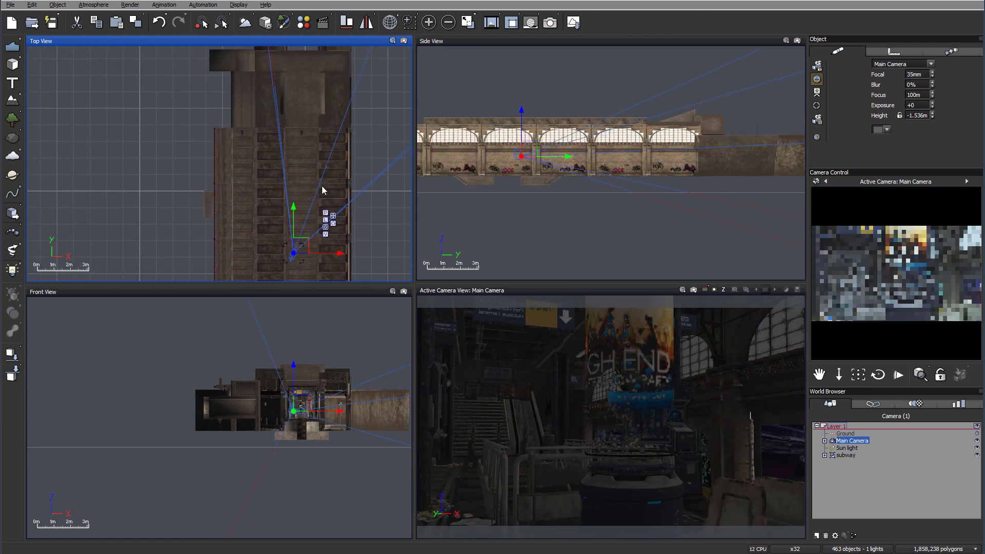
{"action": "scroll", "coordinate": [322, 192], "scroll_direction": "down", "scroll_amount": 1}
{"action": "right_click_drag", "start_coordinate": [319, 213], "coordinate": [328, 140]}
{"action": "left_click_drag", "start_coordinate": [314, 135], "coordinate": [332, 163]}
{"action": "key", "text": "ctrl+z"}
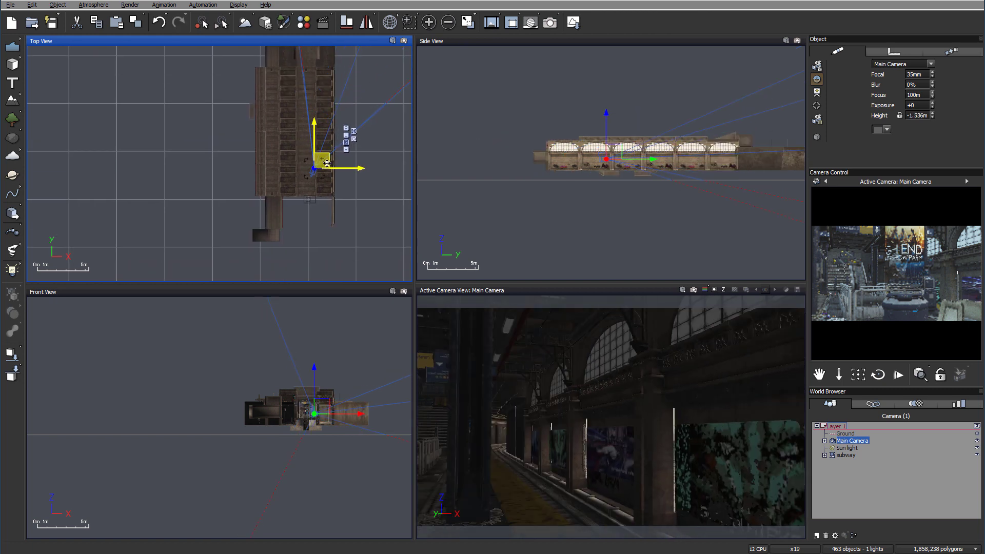
{"action": "mouse_move", "coordinate": [309, 165]}
{"action": "left_mouse_down"}
{"action": "mouse_move", "coordinate": [293, 168]}
{"action": "mouse_move", "coordinate": [309, 172]}
{"action": "mouse_move", "coordinate": [305, 180]}
{"action": "left_mouse_up"}
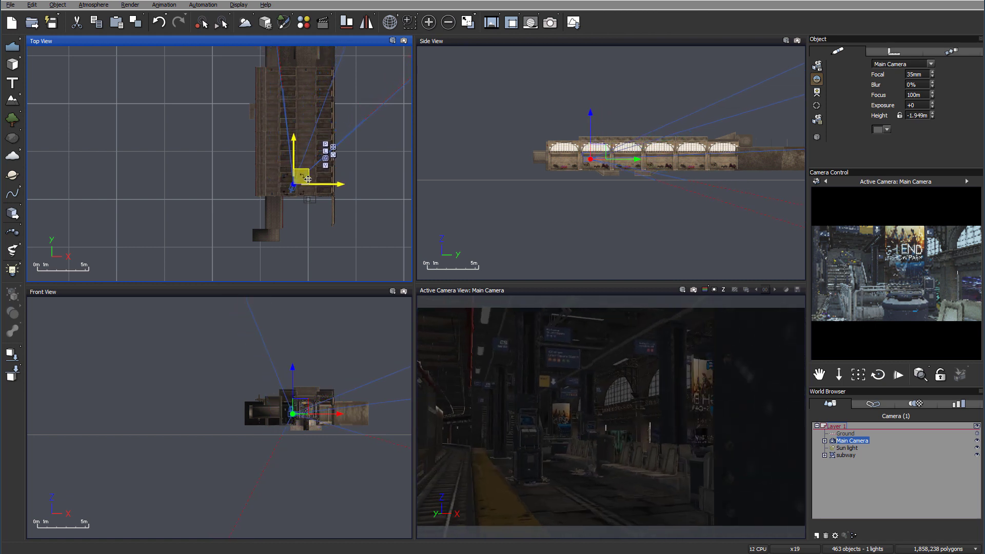
- Rotate the camera toward the platform railings and shift it down-right, settling at 2.189m height
{"action": "left_click_drag", "start_coordinate": [308, 179], "coordinate": [326, 194]}
{"action": "left_click", "coordinate": [859, 375]}
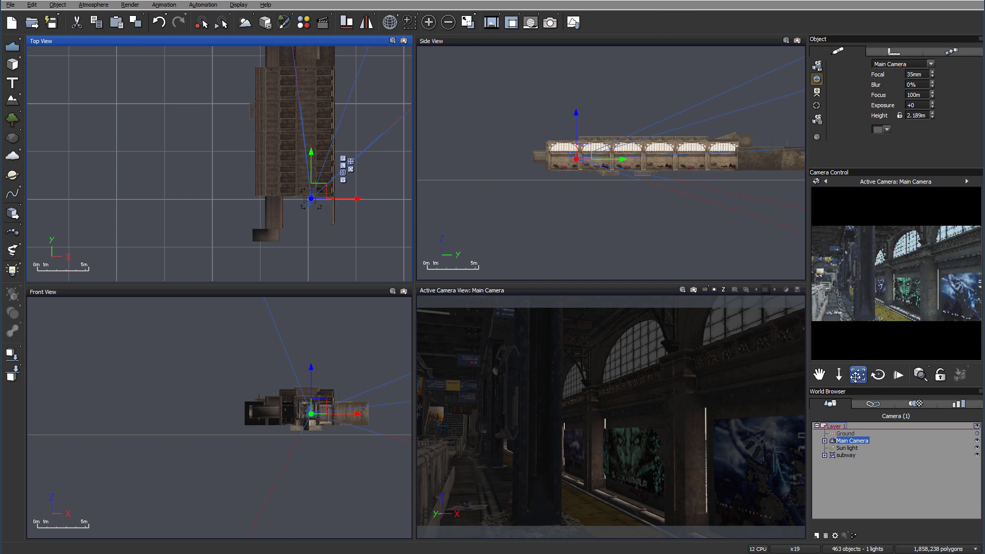
{"action": "left_click_drag", "start_coordinate": [387, 178], "coordinate": [429, 176]}
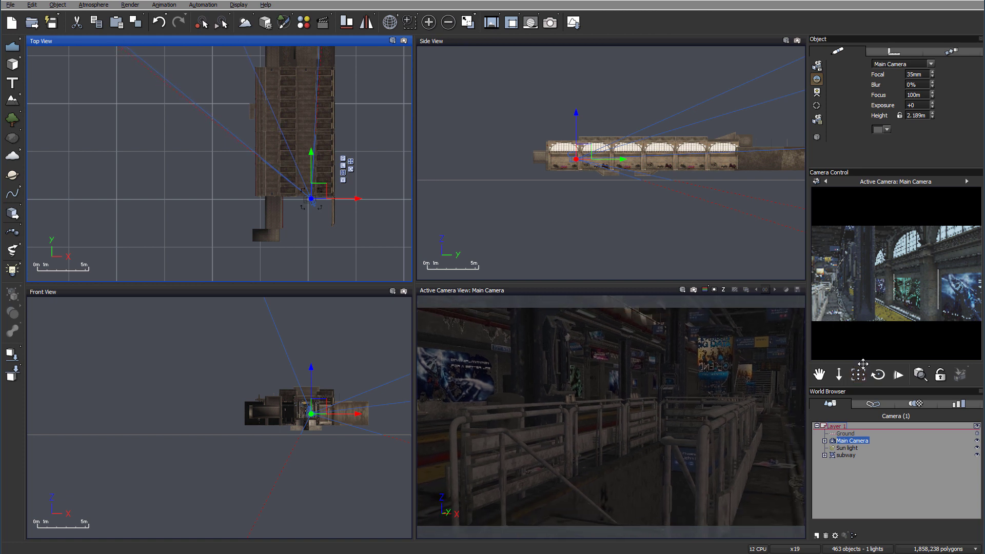
{"action": "mouse_move", "coordinate": [311, 187]}
{"action": "left_mouse_down"}
{"action": "mouse_move", "coordinate": [324, 207]}
{"action": "mouse_move", "coordinate": [325, 198]}
{"action": "left_mouse_up"}
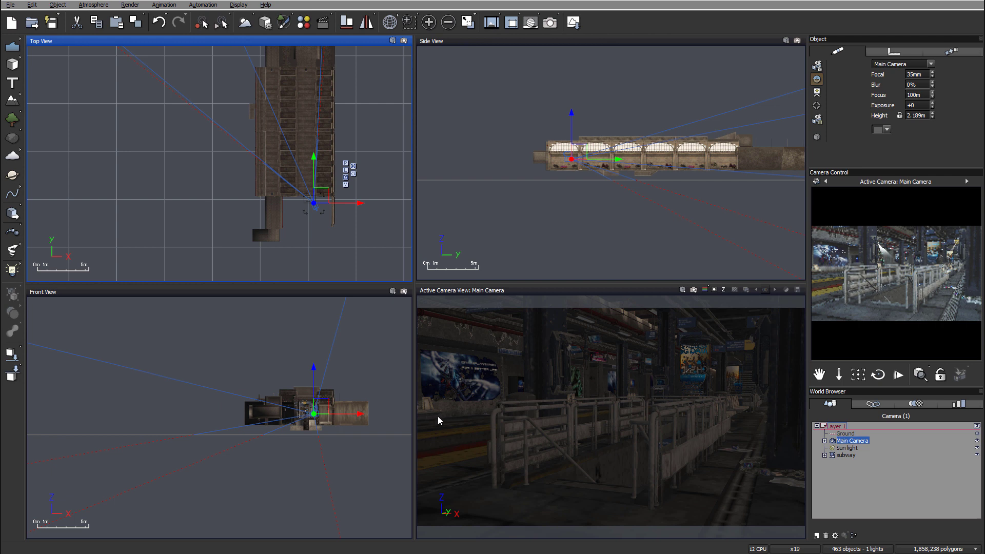
- Set the subway mesh's maximum smoothing angle to 60° in its polygon settings and apply
{"action": "left_click", "coordinate": [847, 456]}
{"action": "right_click", "coordinate": [849, 459]}
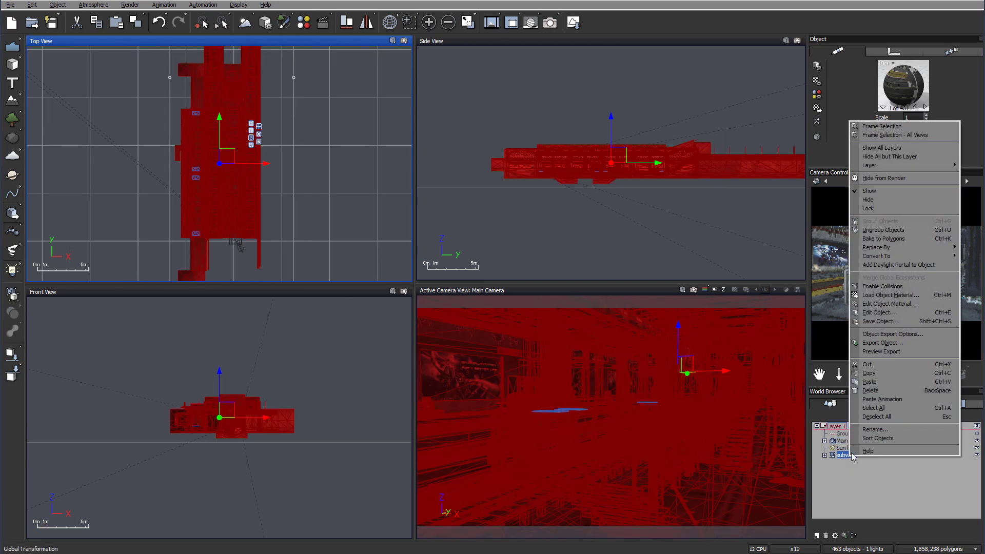
{"action": "left_click", "coordinate": [900, 312]}
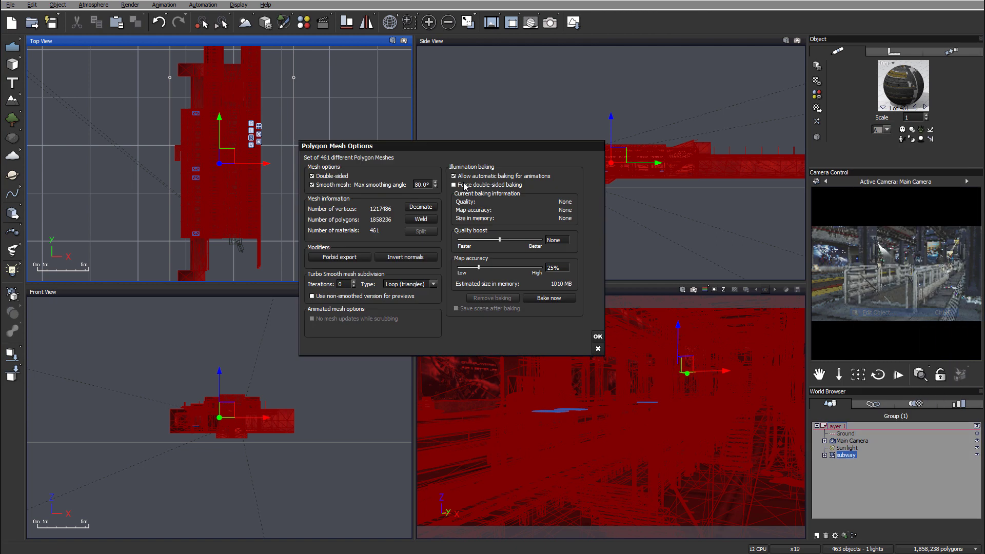
{"action": "left_click", "coordinate": [417, 184]}
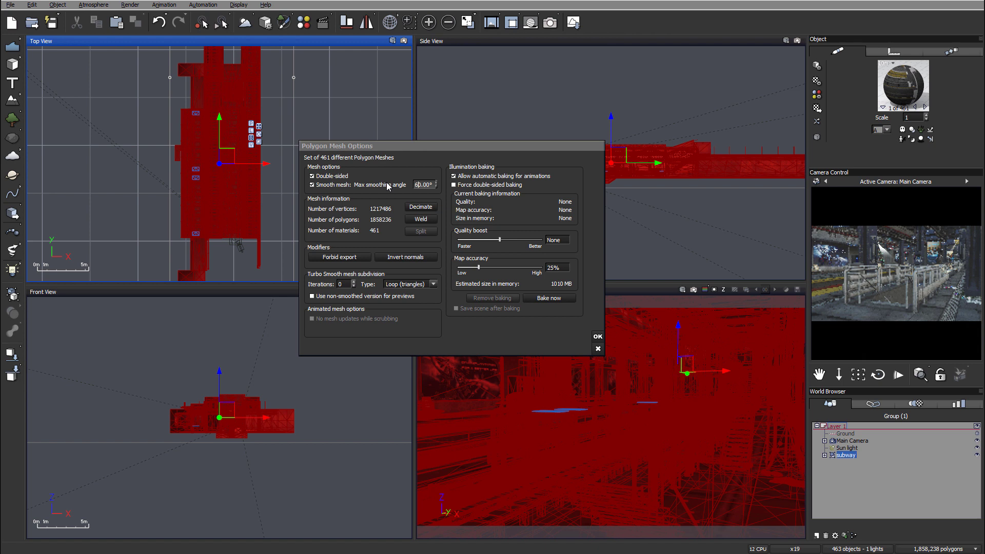
{"action": "key", "text": "Return"}
{"action": "left_click", "coordinate": [598, 338]}
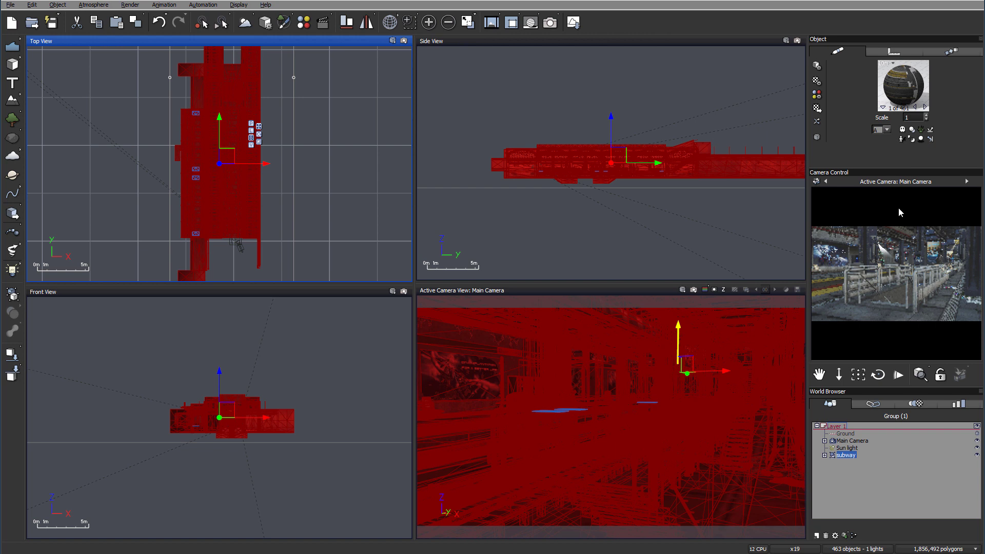
- Edit all 461 subway materials together and set their Bumps Depth to 0
{"action": "left_click", "coordinate": [881, 107]}
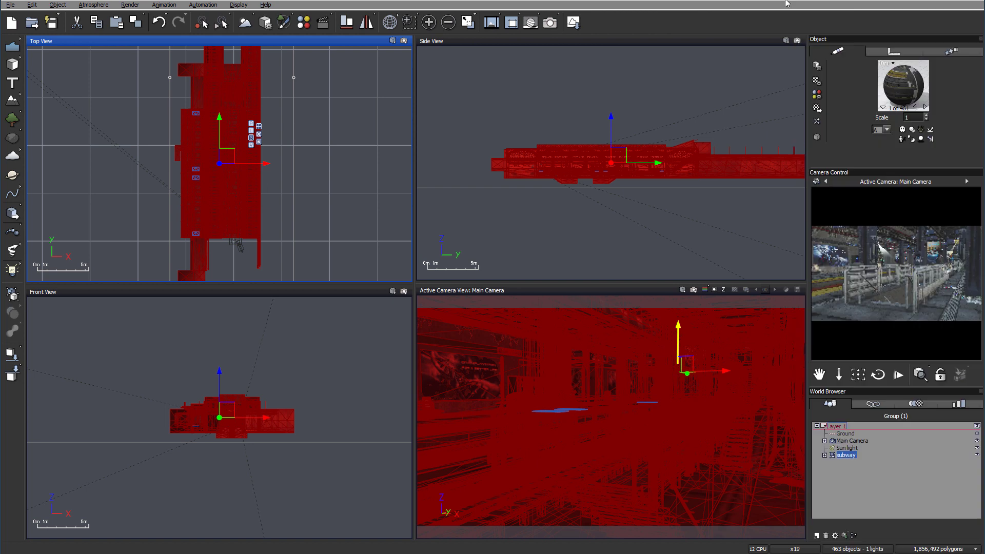
{"action": "right_click", "coordinate": [890, 88]}
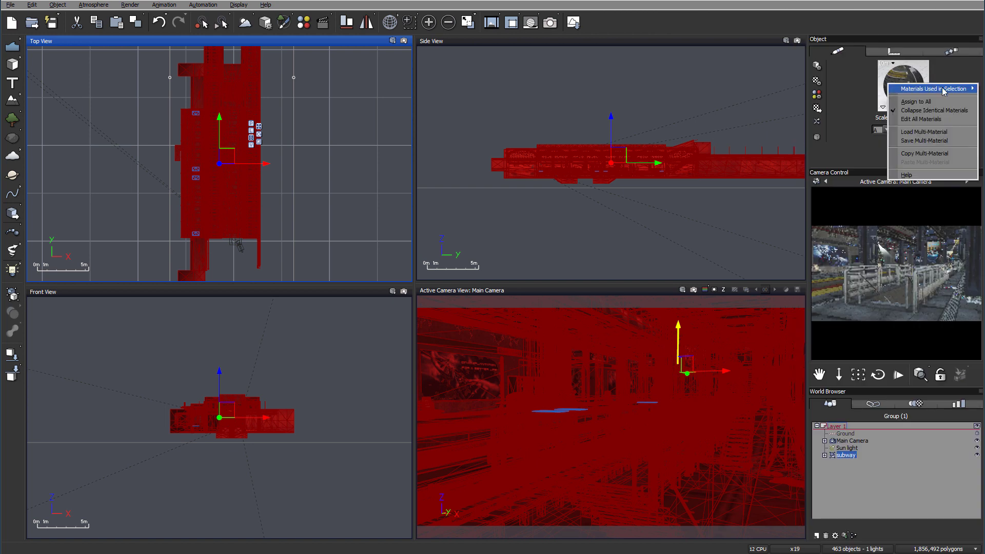
{"action": "left_click", "coordinate": [956, 120]}
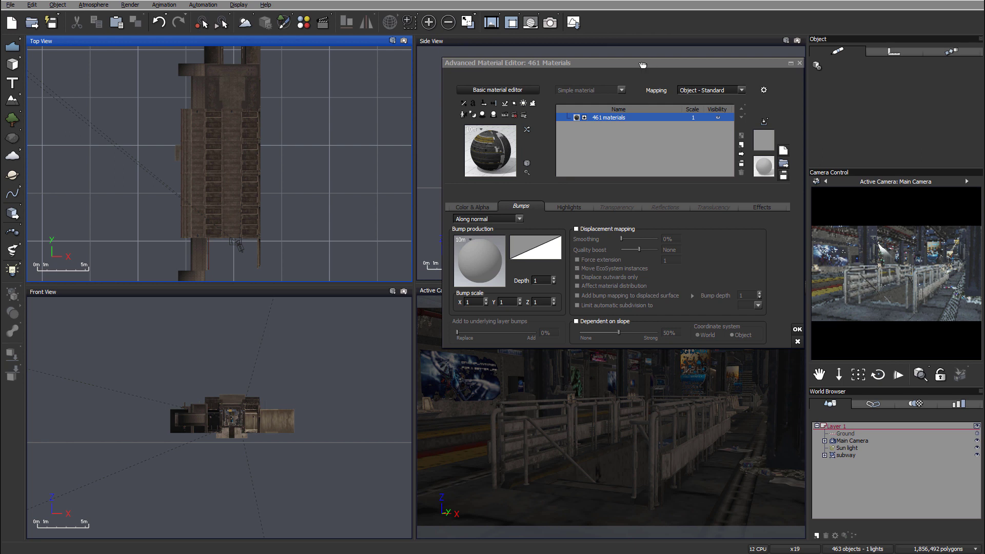
{"action": "left_click_drag", "start_coordinate": [648, 63], "coordinate": [544, 104]}
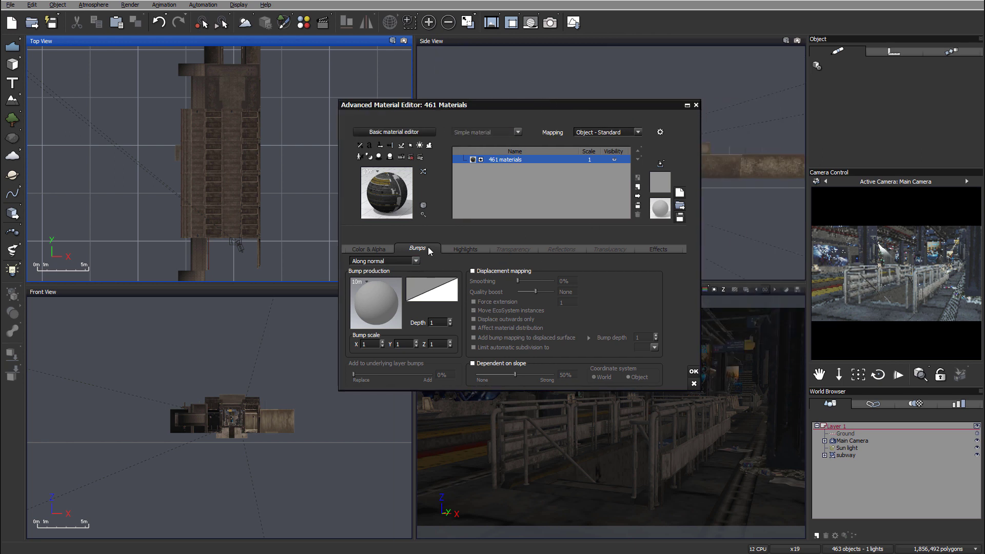
{"action": "double_click", "coordinate": [437, 322]}
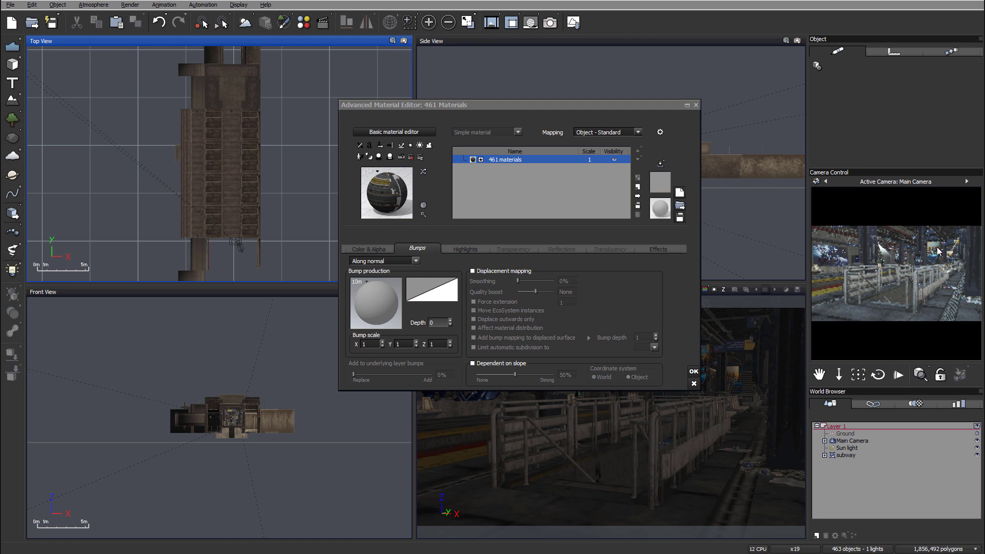
{"action": "left_click", "coordinate": [464, 249]}
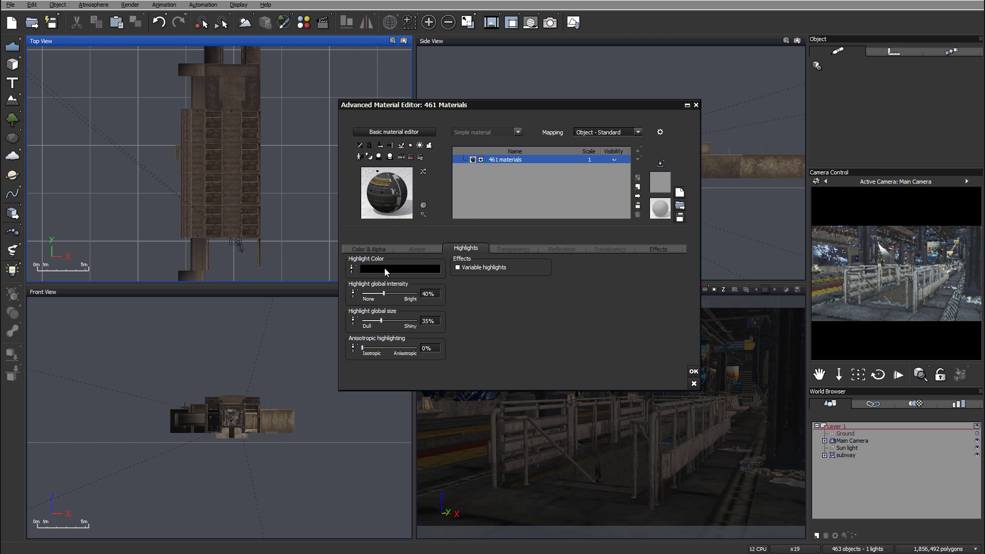
- Set the highlight colour to white, size 2% and intensity 13%, then confirm with OK
{"action": "right_click", "coordinate": [417, 268]}
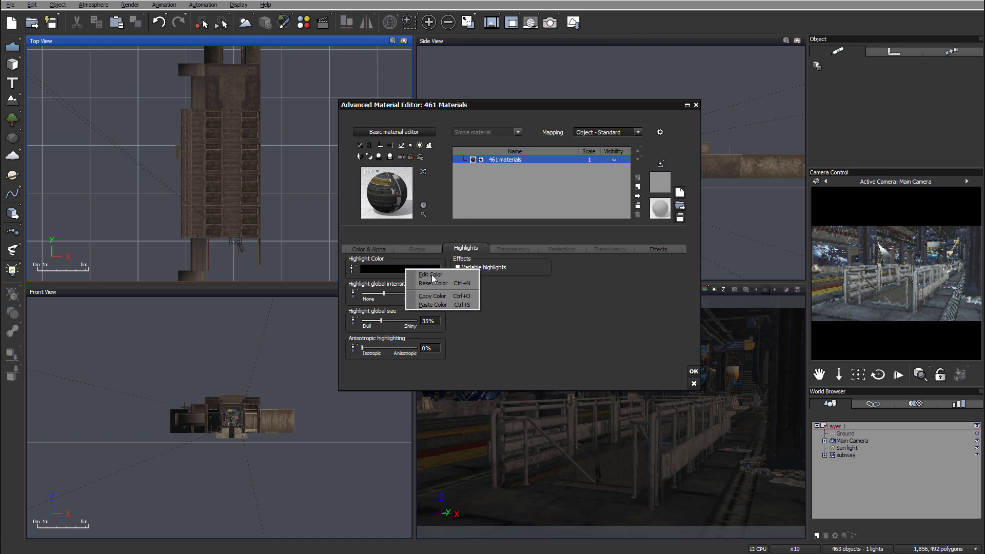
{"action": "left_click", "coordinate": [437, 275]}
{"action": "left_click", "coordinate": [961, 20]}
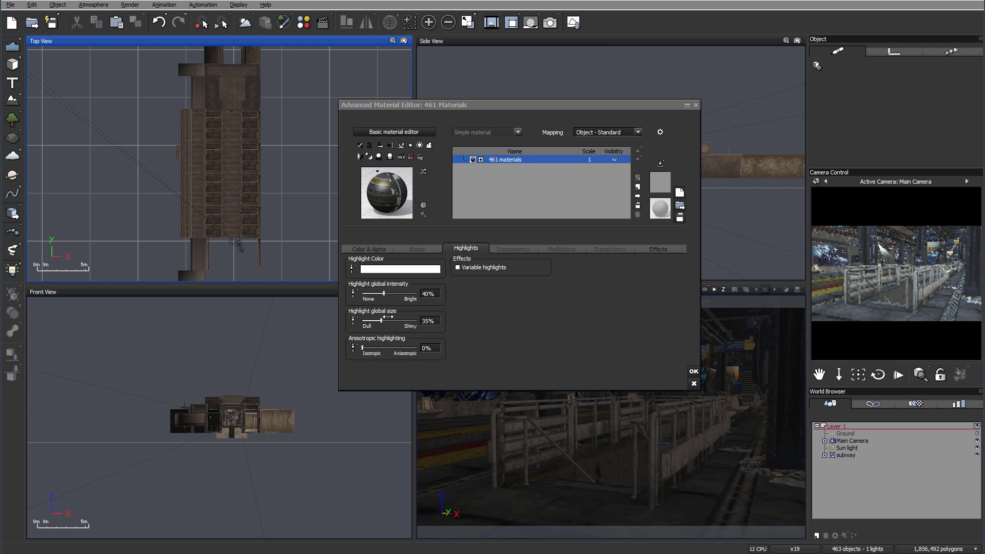
{"action": "left_click_drag", "start_coordinate": [381, 320], "coordinate": [371, 317]}
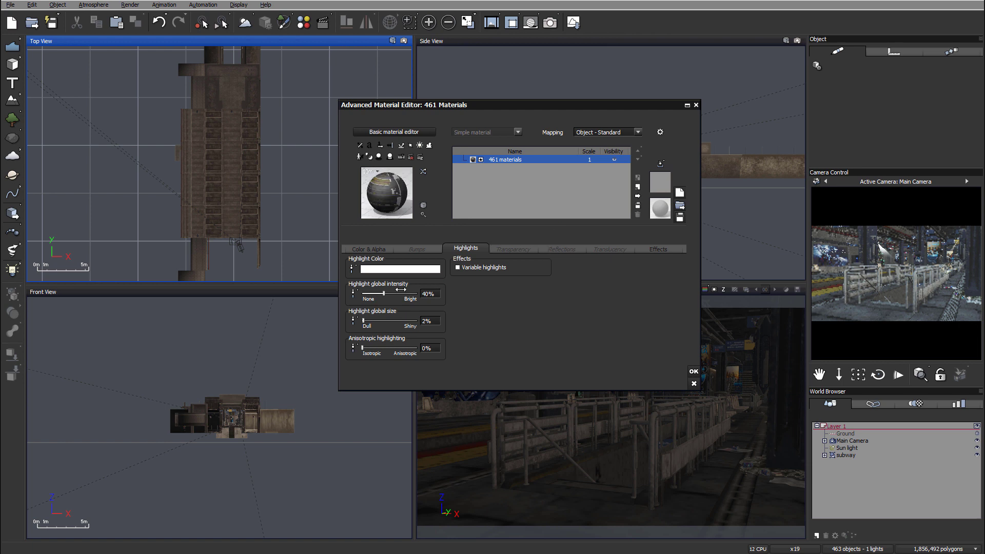
{"action": "left_click_drag", "start_coordinate": [399, 289], "coordinate": [384, 291]}
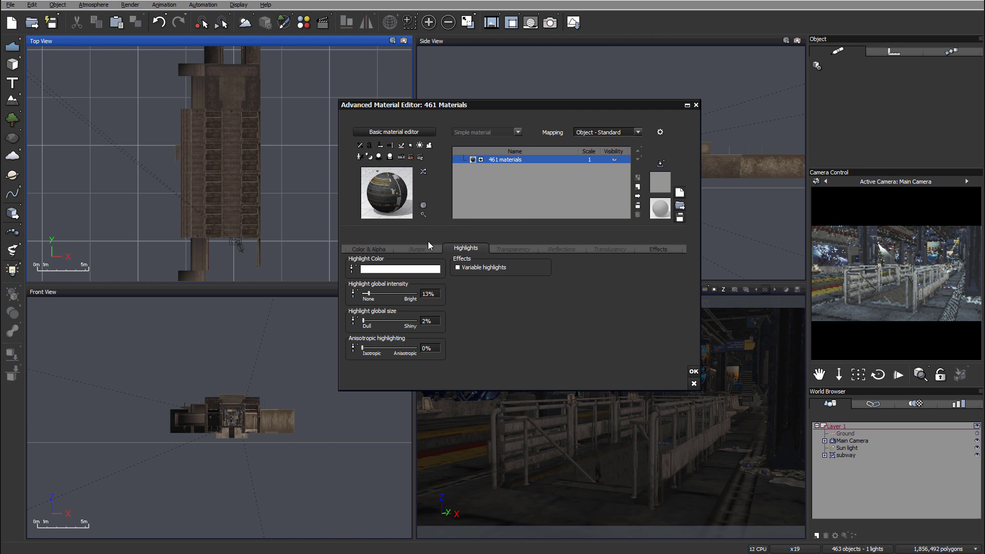
{"action": "left_click", "coordinate": [695, 372]}
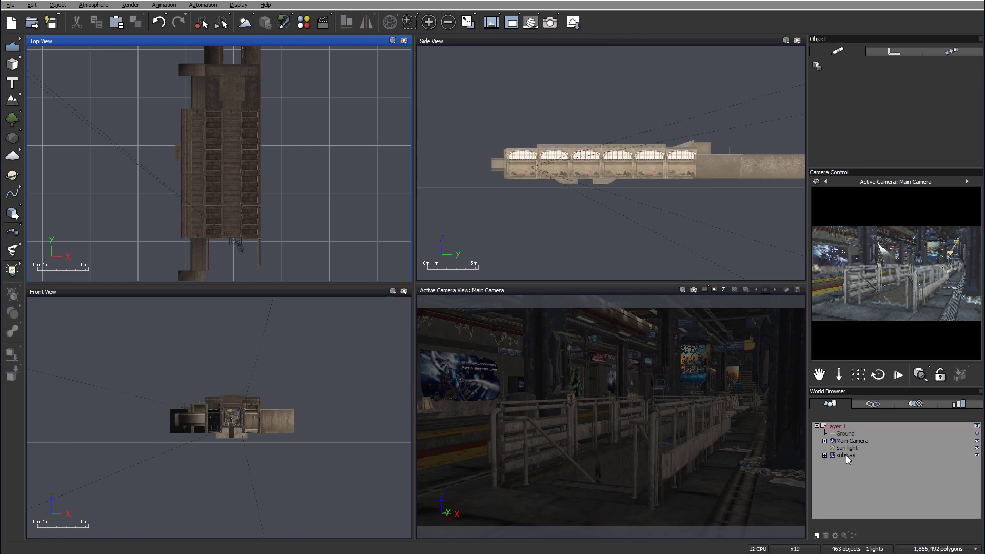
- Open the subway's material editor and switch it to the EmissiveLight_Light material
{"action": "left_click", "coordinate": [798, 329]}
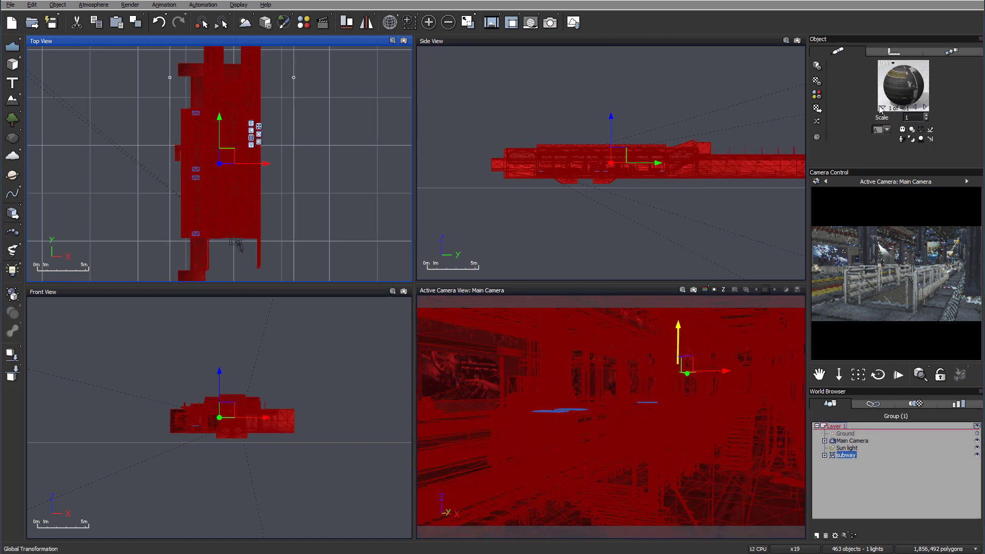
{"action": "double_click", "coordinate": [901, 91]}
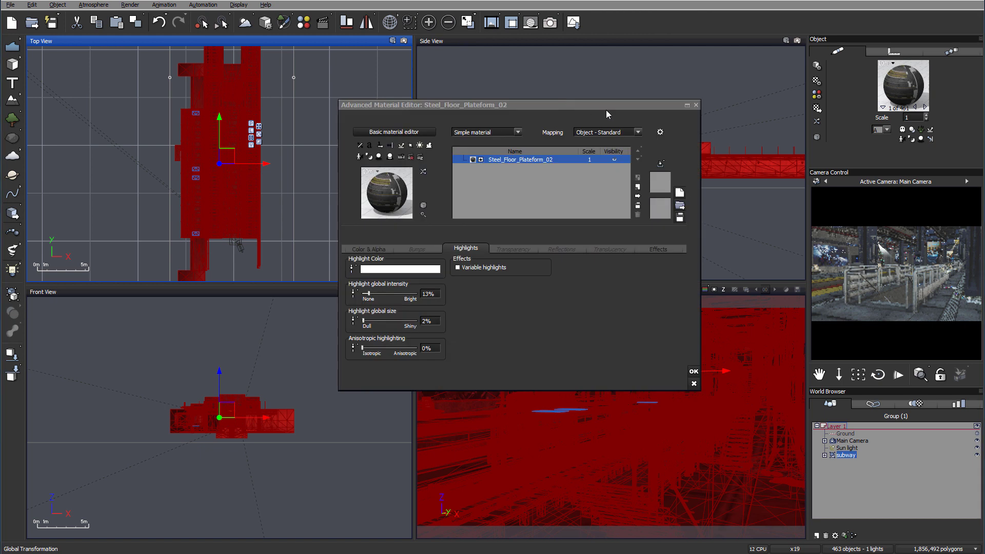
{"action": "left_click_drag", "start_coordinate": [544, 104], "coordinate": [300, 53]}
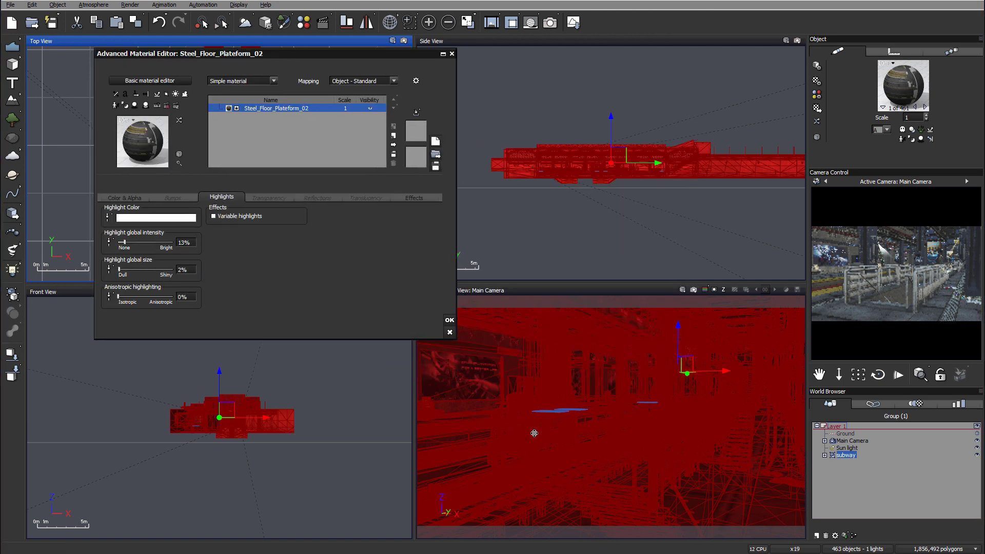
{"action": "left_click", "coordinate": [927, 109]}
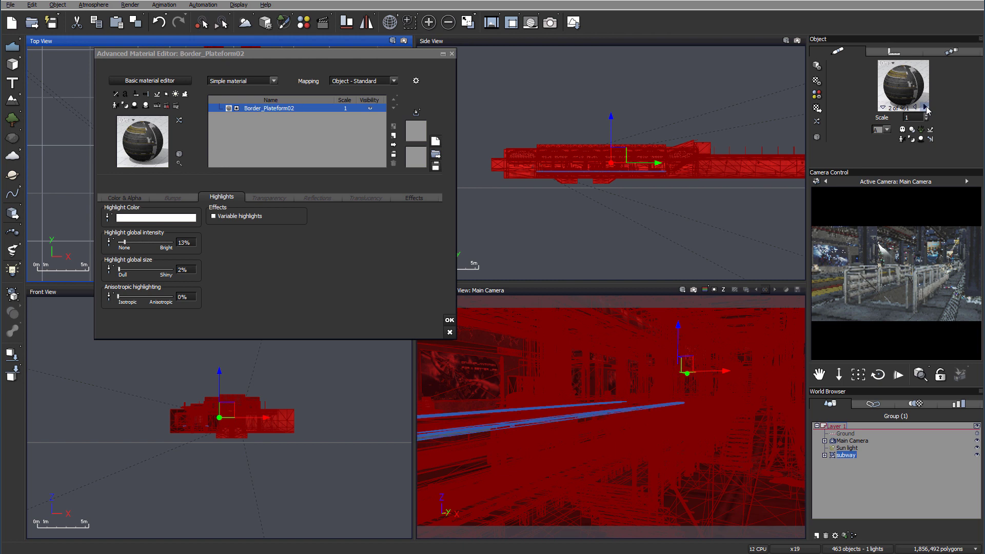
{"action": "left_click", "coordinate": [883, 109]}
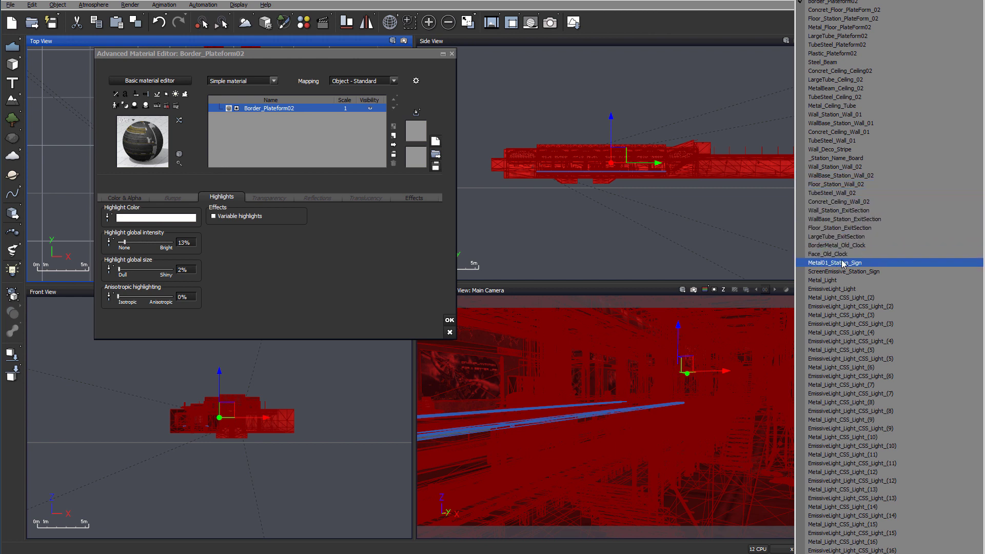
{"action": "left_click", "coordinate": [847, 288]}
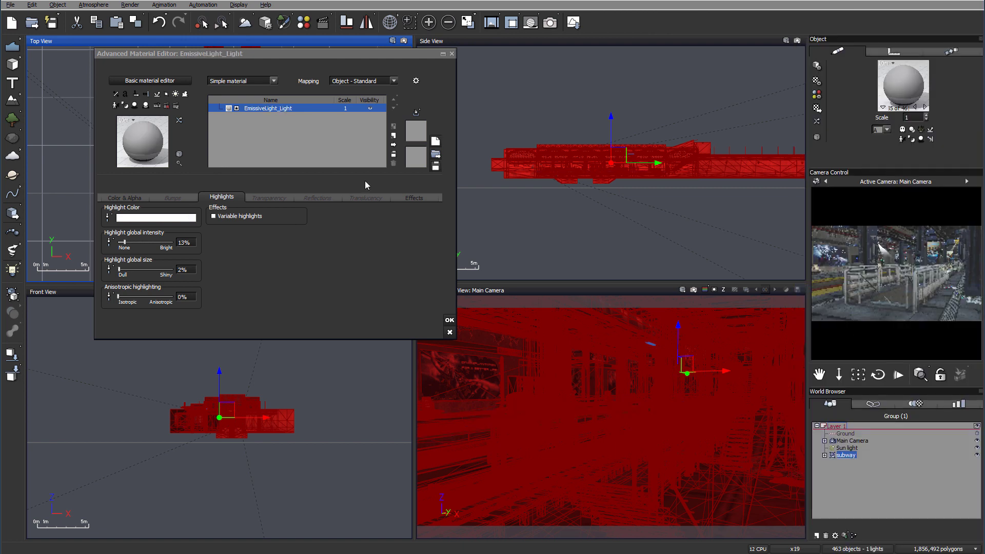
- Set EmissiveLight_Light's Luminous and Diffuse to 100% and its Ambient to 150%
{"action": "left_click", "coordinate": [415, 198]}
{"action": "left_click_drag", "start_coordinate": [152, 236], "coordinate": [273, 231]}
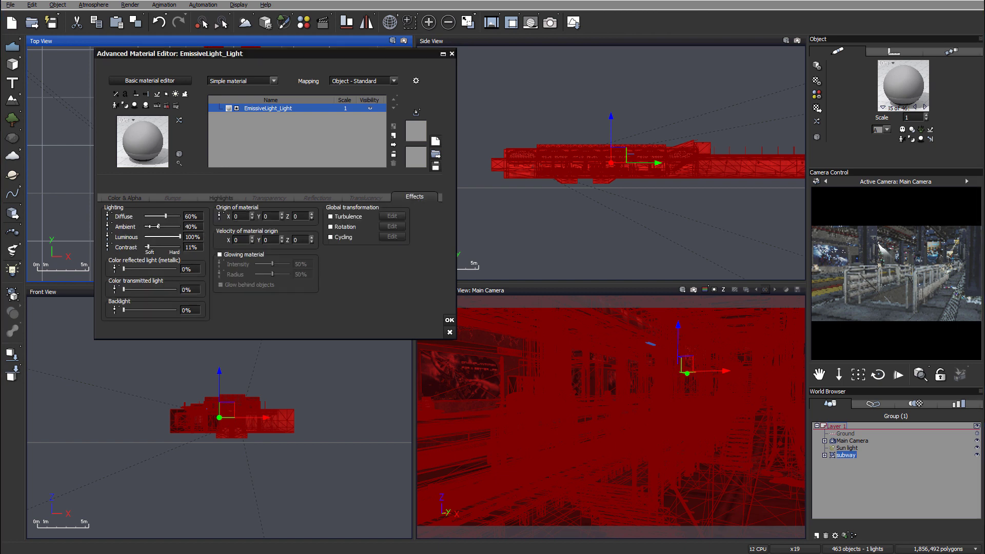
{"action": "left_click_drag", "start_coordinate": [160, 226], "coordinate": [183, 216]}
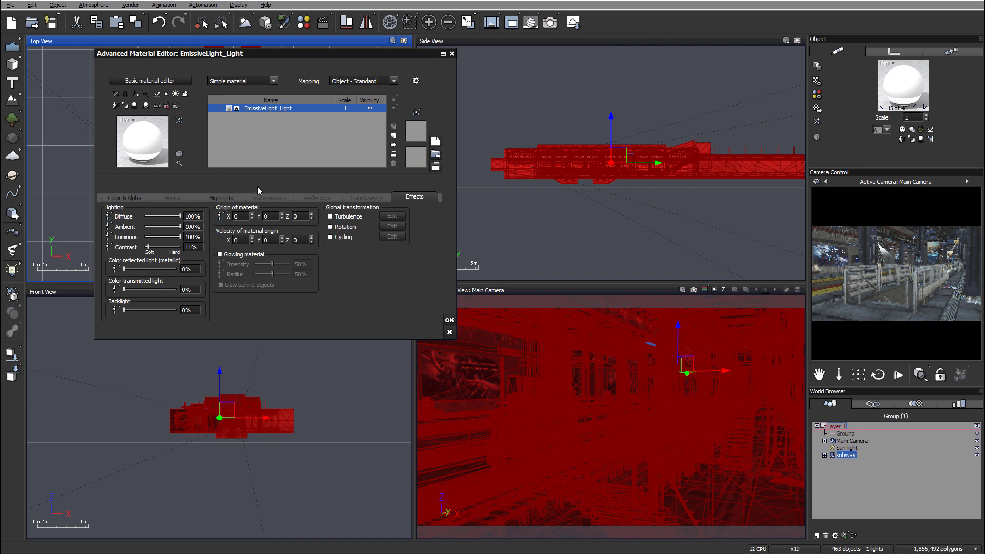
{"action": "left_click", "coordinate": [222, 197]}
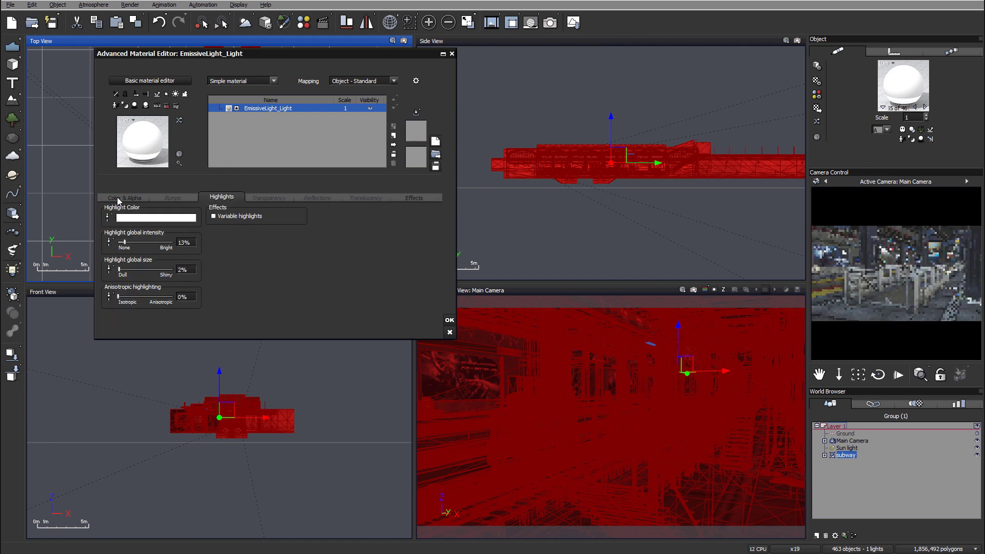
{"action": "left_click", "coordinate": [118, 199]}
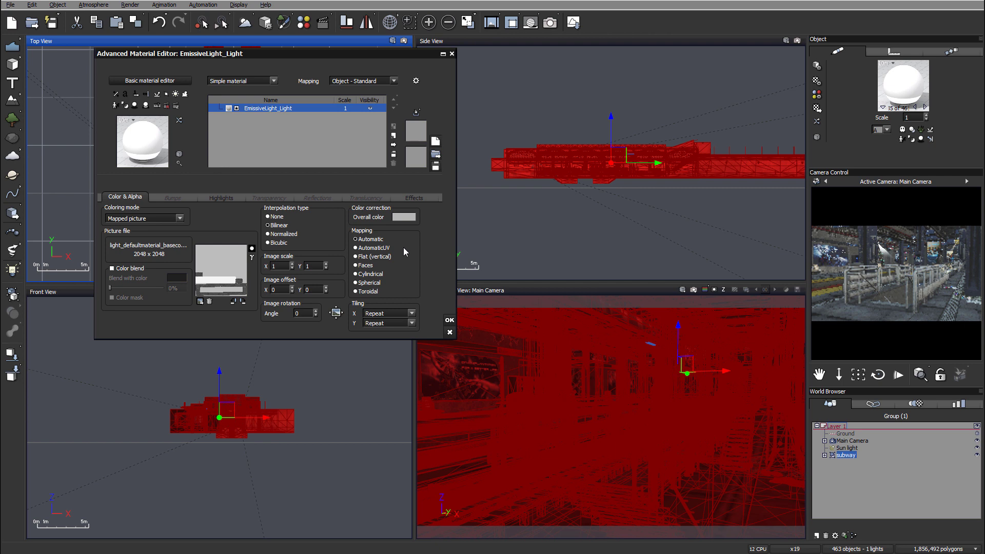
{"action": "left_click", "coordinate": [414, 200]}
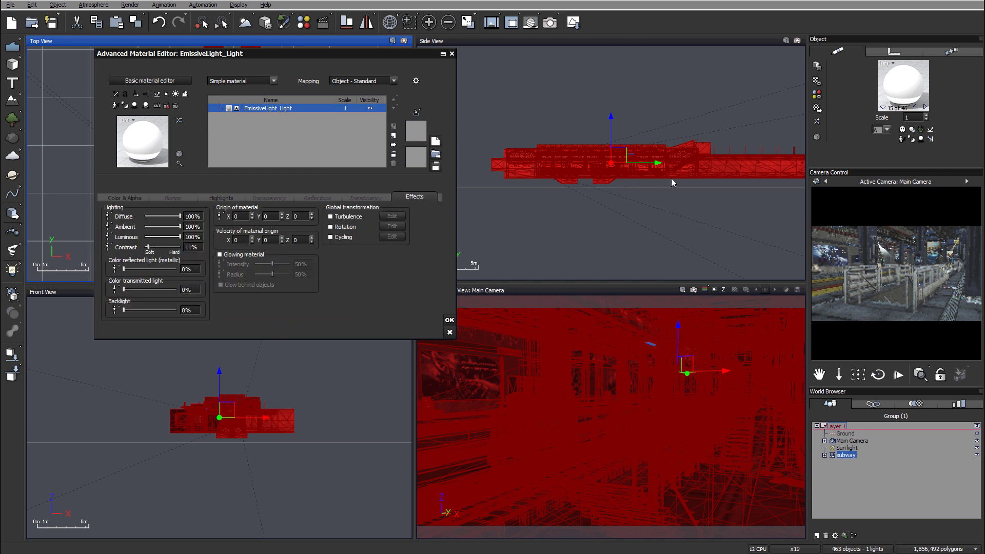
{"action": "double_click", "coordinate": [192, 226]}
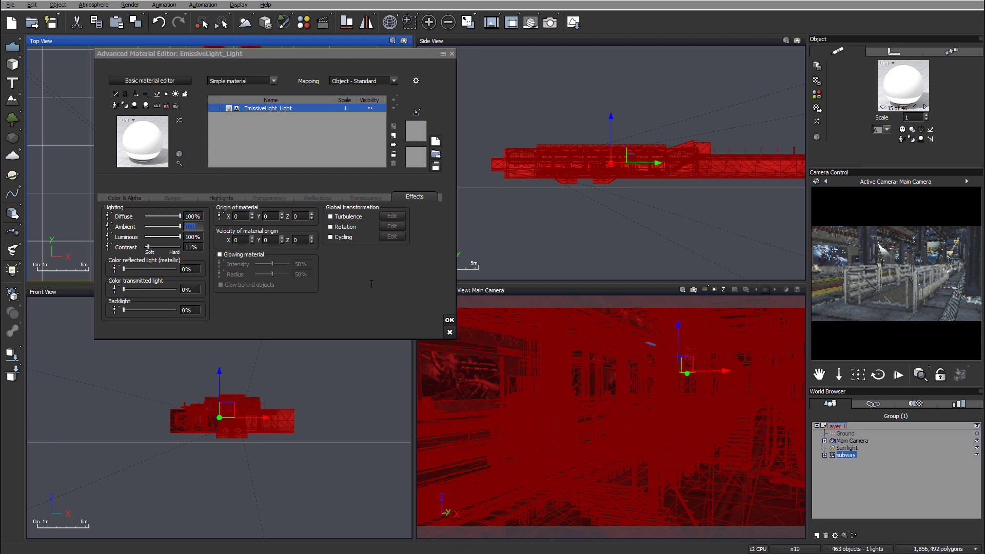
{"action": "type", "text": "150"}
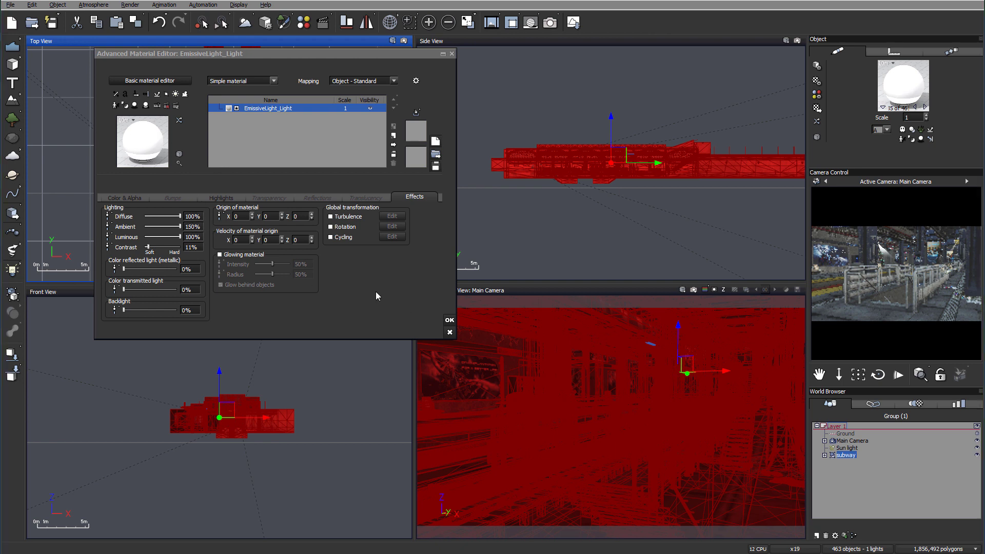
{"action": "key", "text": "Return"}
{"action": "left_click", "coordinate": [883, 106]}
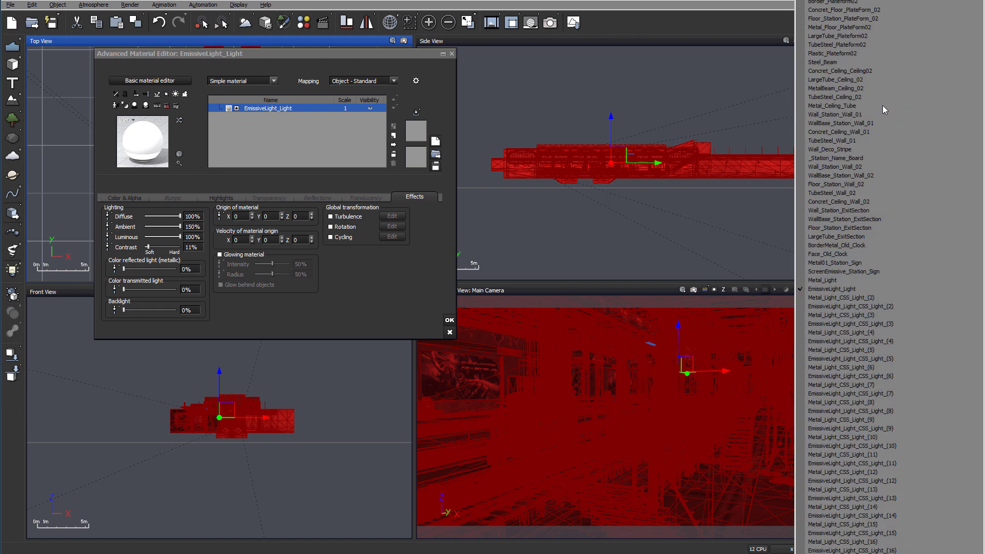
- Raise Diffuse and Ambient to 100% on EmissiveLight_Light_CSS_Light_(2) and (3)
{"action": "left_click", "coordinate": [862, 307]}
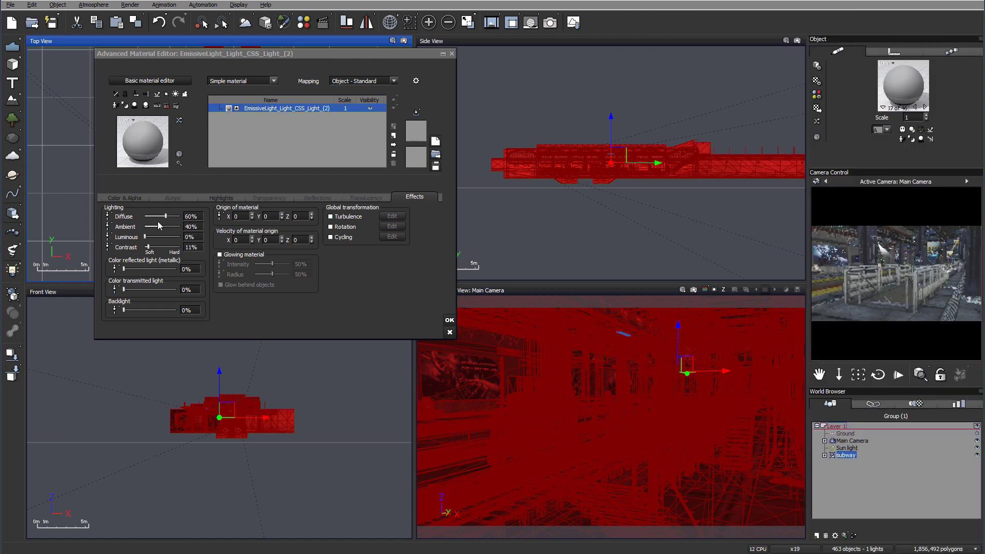
{"action": "left_click_drag", "start_coordinate": [166, 216], "coordinate": [180, 237]}
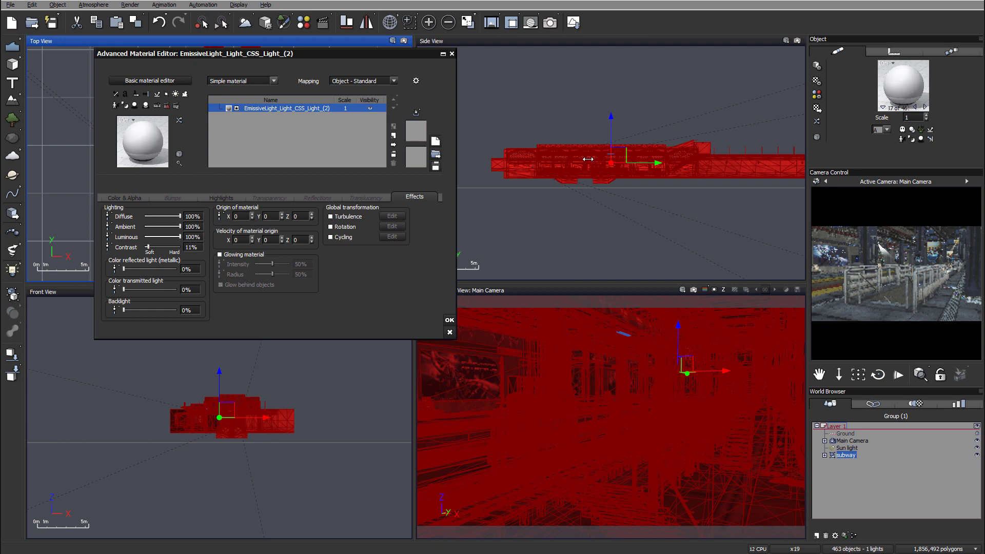
{"action": "left_click", "coordinate": [881, 107]}
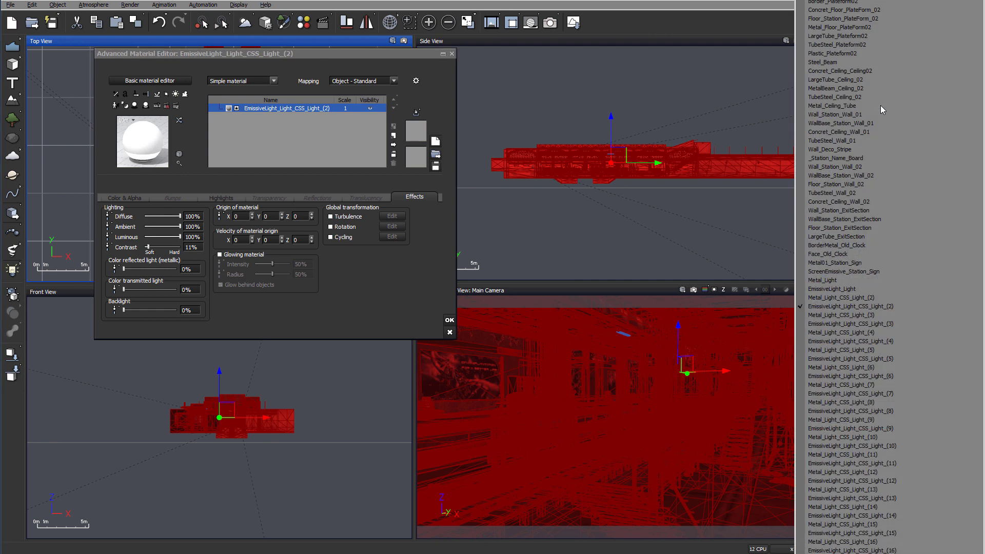
{"action": "left_click", "coordinate": [858, 324]}
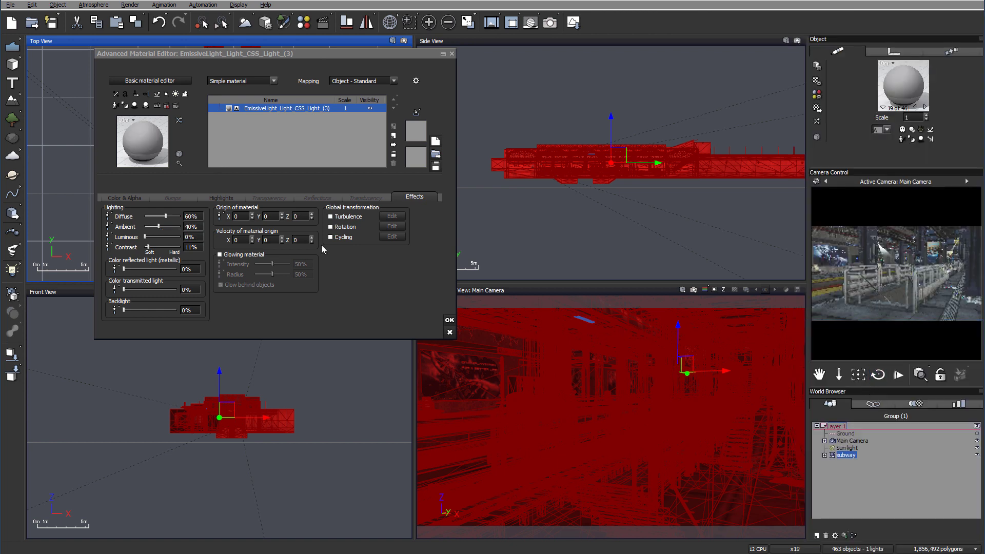
{"action": "left_click_drag", "start_coordinate": [166, 216], "coordinate": [183, 237]}
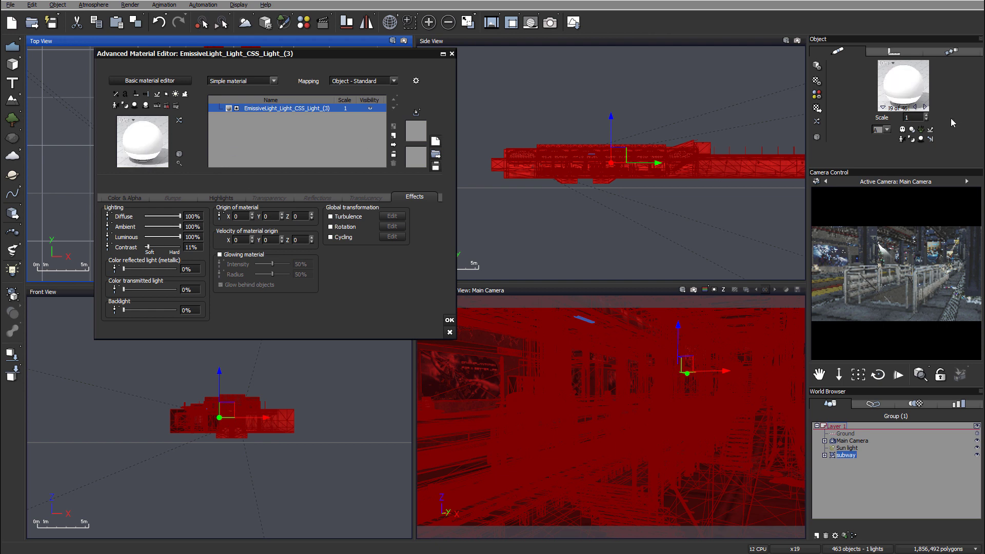
- Switch to EmissiveLight_Light_CSS_Light_(4) and raise Diffuse, Ambient and Luminous to 100%
{"action": "left_click", "coordinate": [883, 107]}
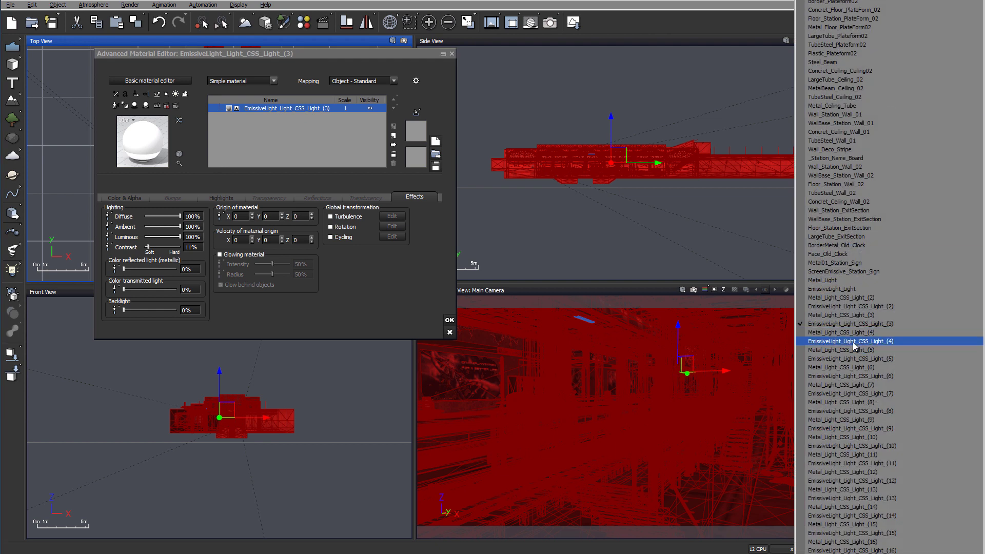
{"action": "left_click", "coordinate": [854, 342]}
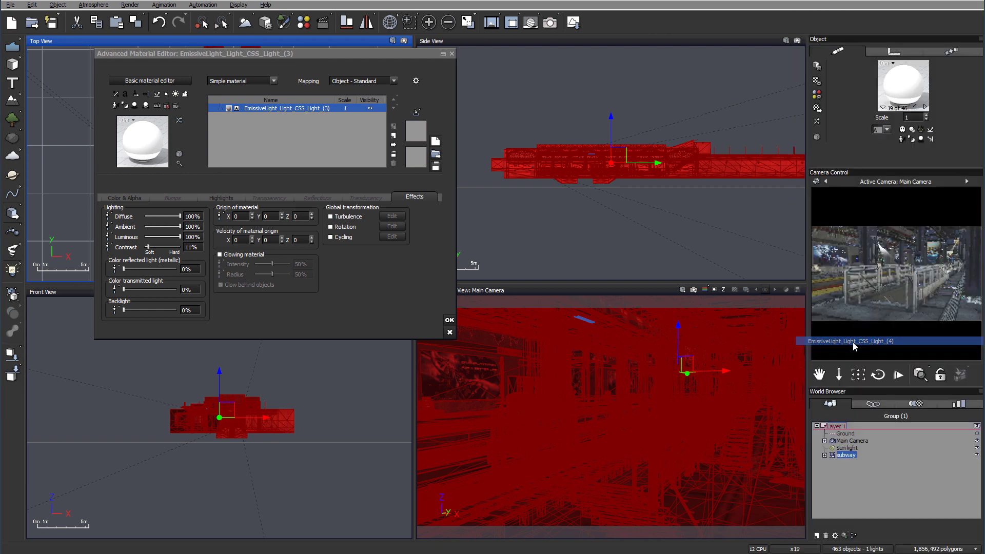
{"action": "left_click", "coordinate": [881, 109]}
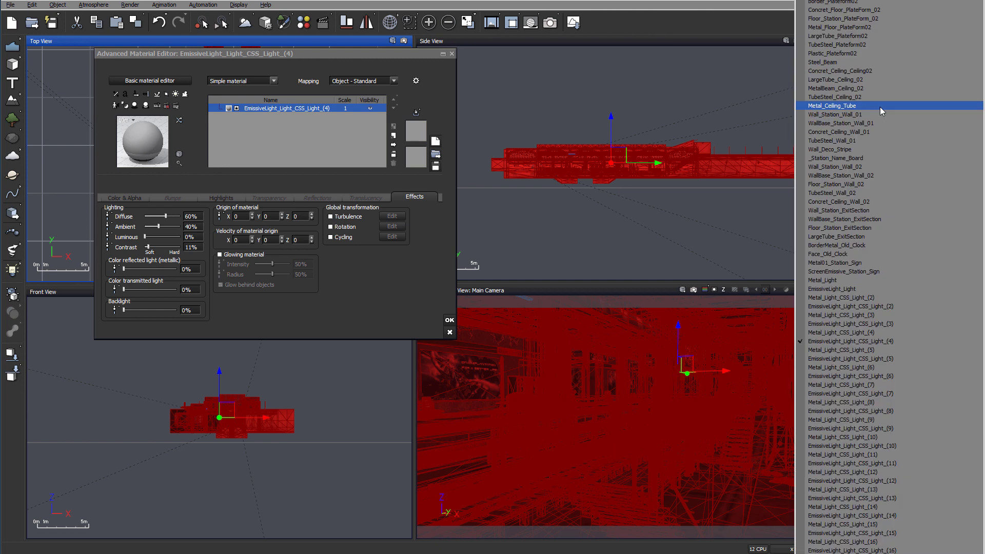
{"action": "left_click", "coordinate": [865, 343]}
{"action": "left_click_drag", "start_coordinate": [165, 216], "coordinate": [221, 215]}
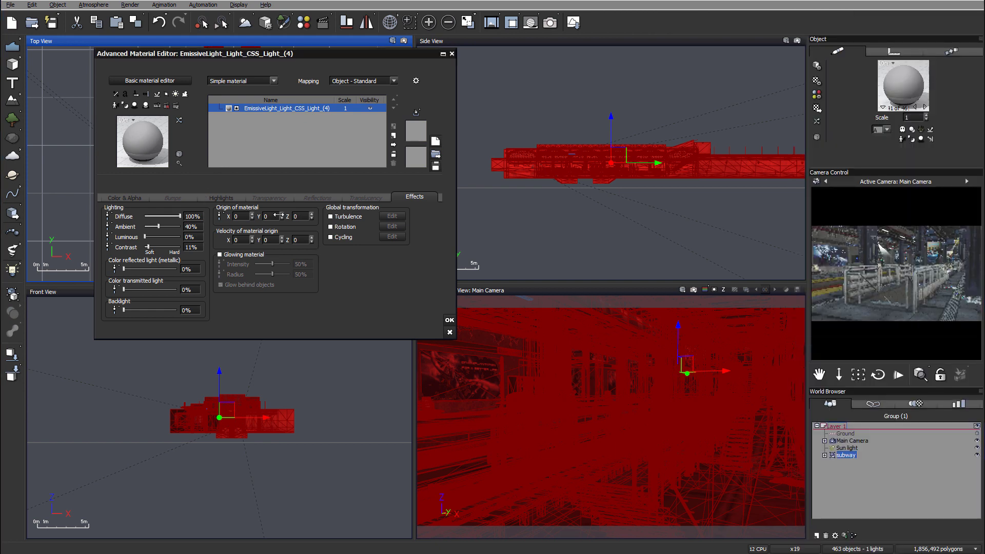
{"action": "left_click_drag", "start_coordinate": [158, 227], "coordinate": [218, 222]}
{"action": "left_click_drag", "start_coordinate": [145, 236], "coordinate": [313, 233]}
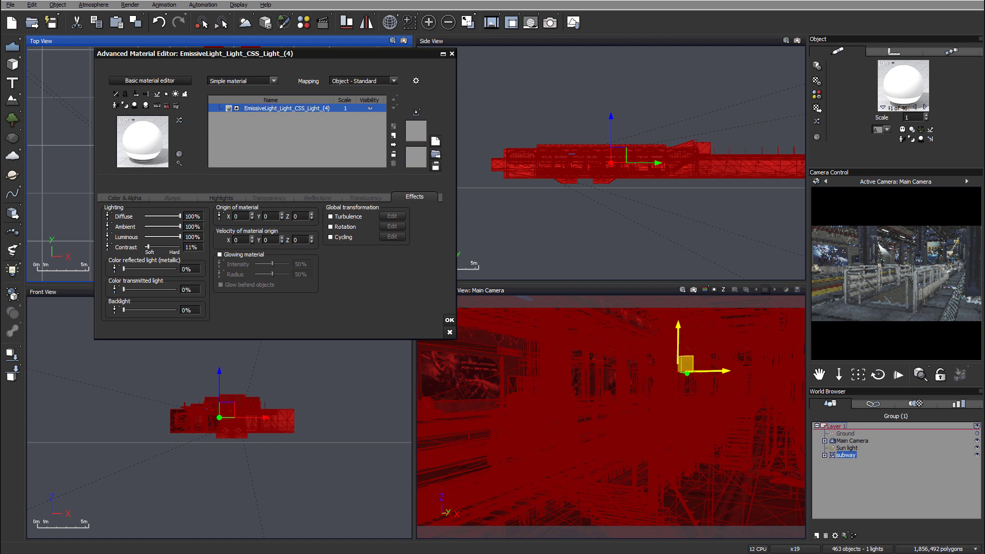
- Step to Garbage_Bin_CSS_Garbage_Bin_(2) and browse the material list without changing its values
{"action": "left_click", "coordinate": [683, 165]}
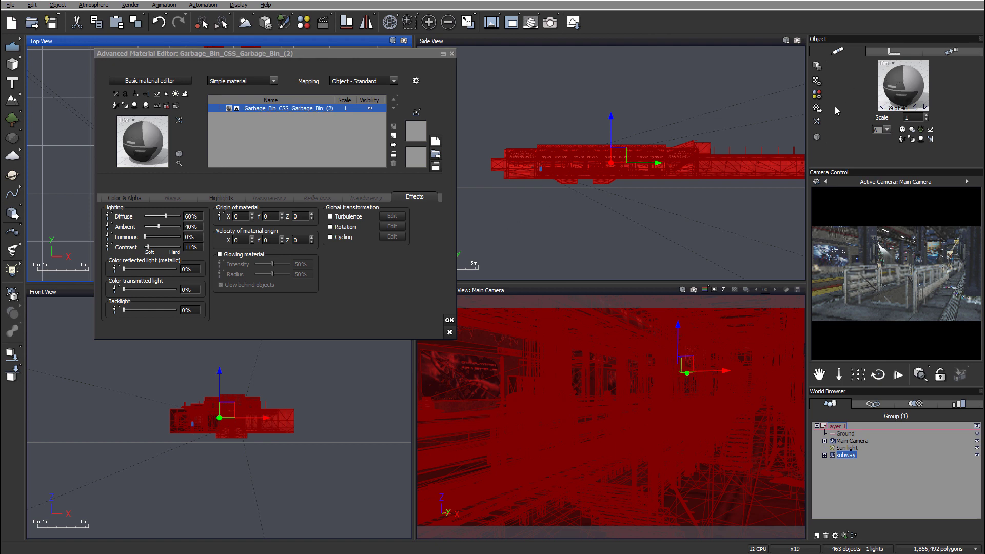
{"action": "left_click", "coordinate": [887, 130]}
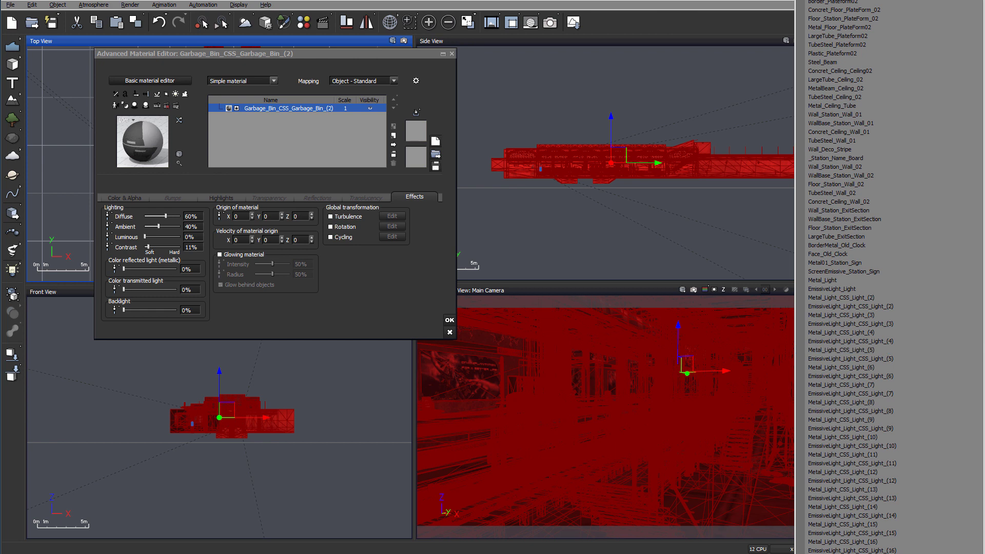
{"action": "scroll", "coordinate": [872, 524], "scroll_direction": "down", "scroll_amount": 2}
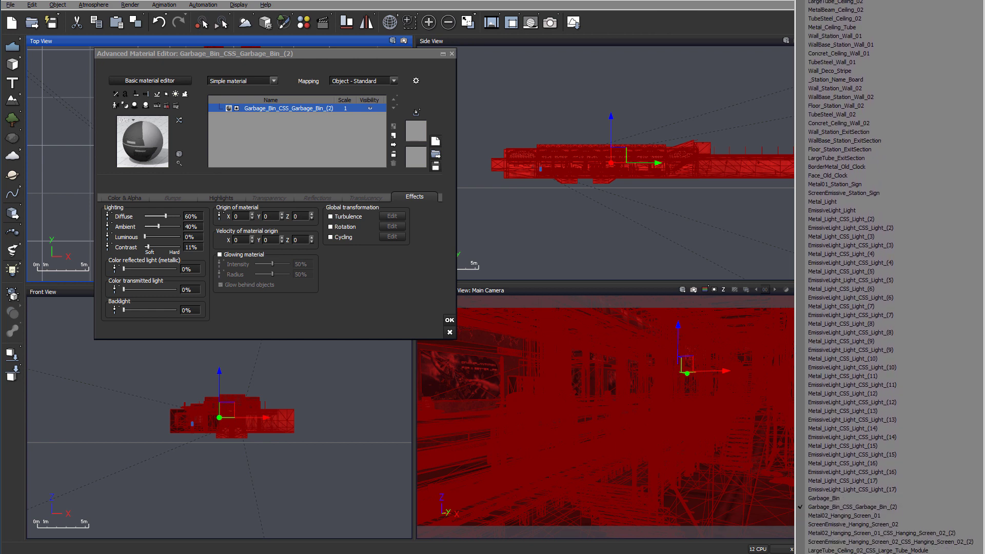
{"action": "scroll", "coordinate": [873, 523], "scroll_direction": "down", "scroll_amount": 6}
{"action": "scroll", "coordinate": [872, 524], "scroll_direction": "down", "scroll_amount": 6}
{"action": "scroll", "coordinate": [830, 549], "scroll_direction": "down", "scroll_amount": 3}
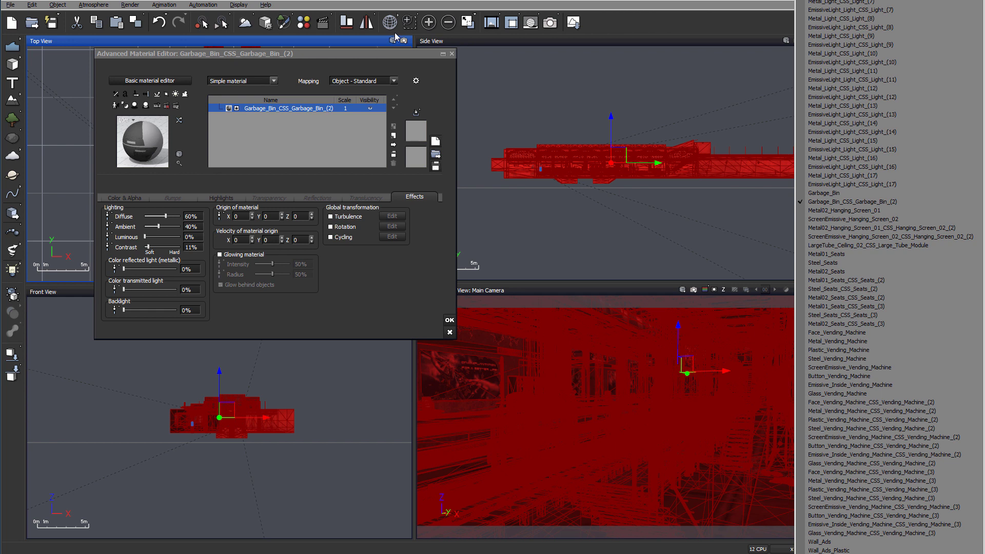
{"action": "left_click", "coordinate": [402, 50]}
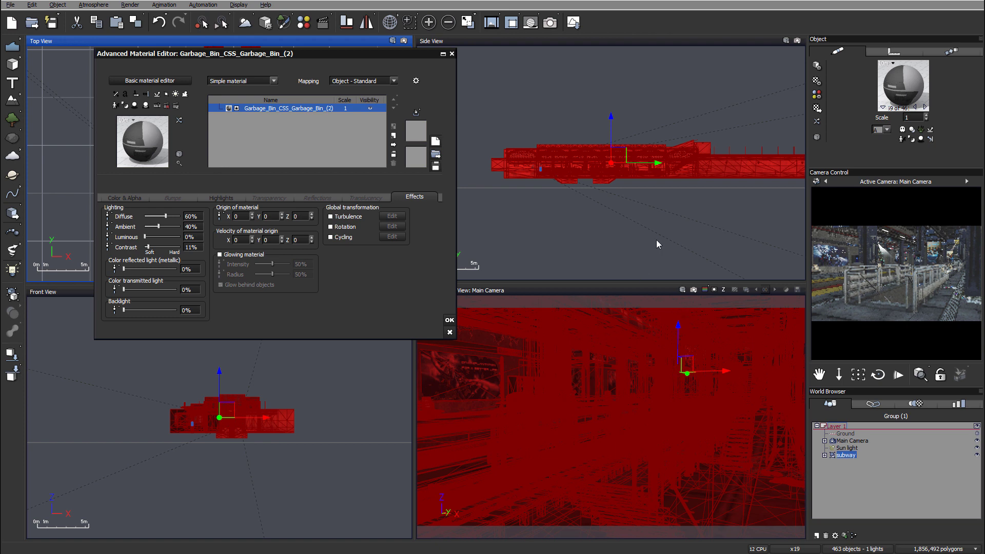
- Make ScreenEmissive_Hanging_Screen_02 fully luminous with Ambient at 150%
{"action": "left_click", "coordinate": [924, 108]}
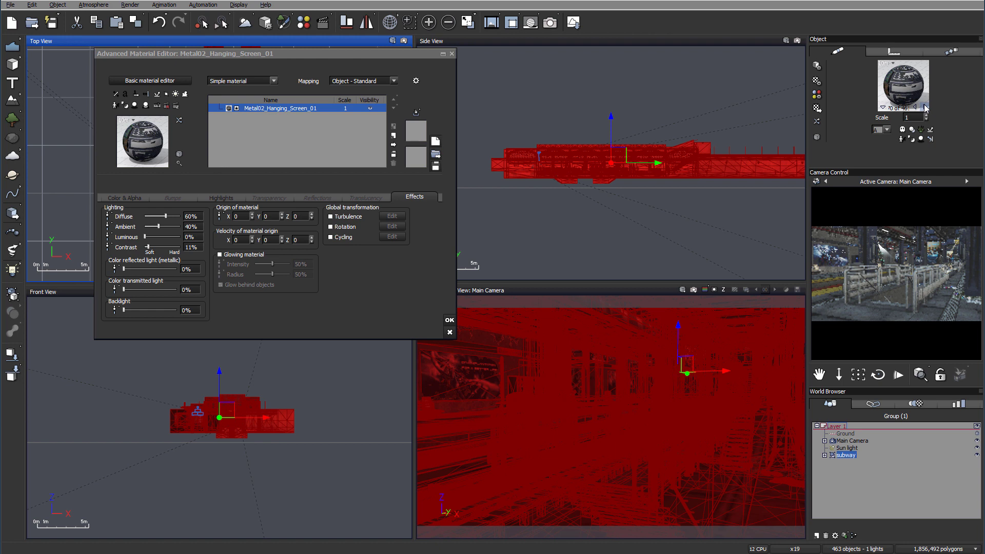
{"action": "left_click", "coordinate": [925, 107]}
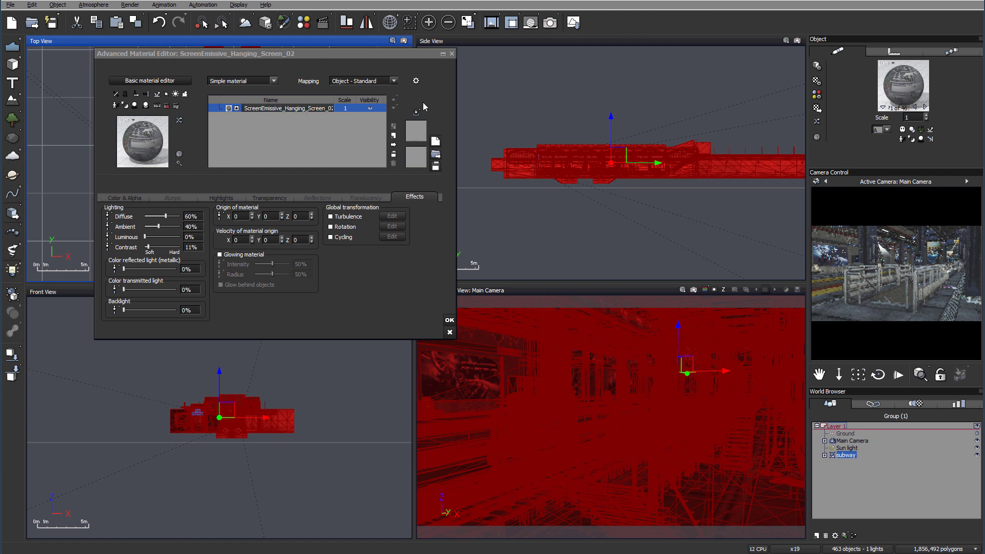
{"action": "left_click", "coordinate": [926, 109]}
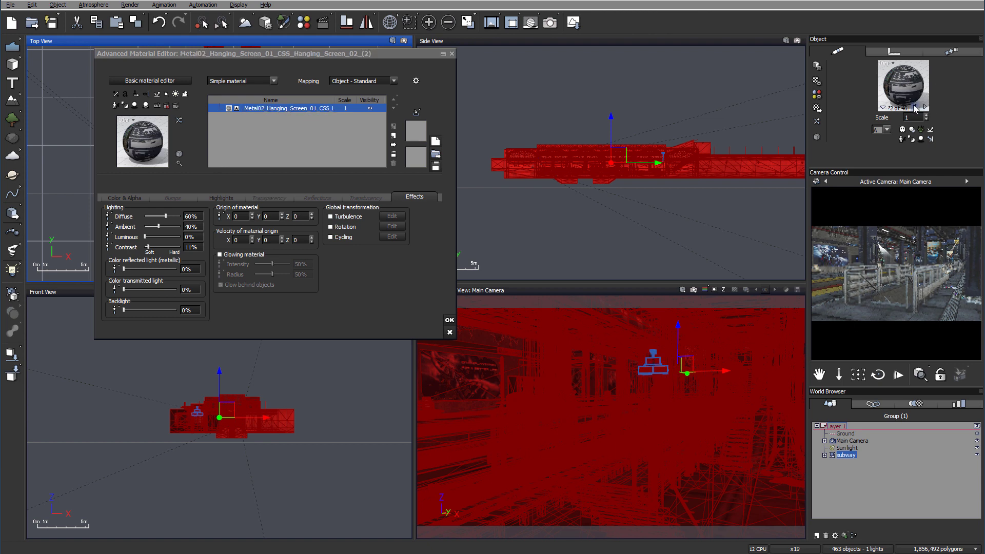
{"action": "left_click", "coordinate": [915, 108]}
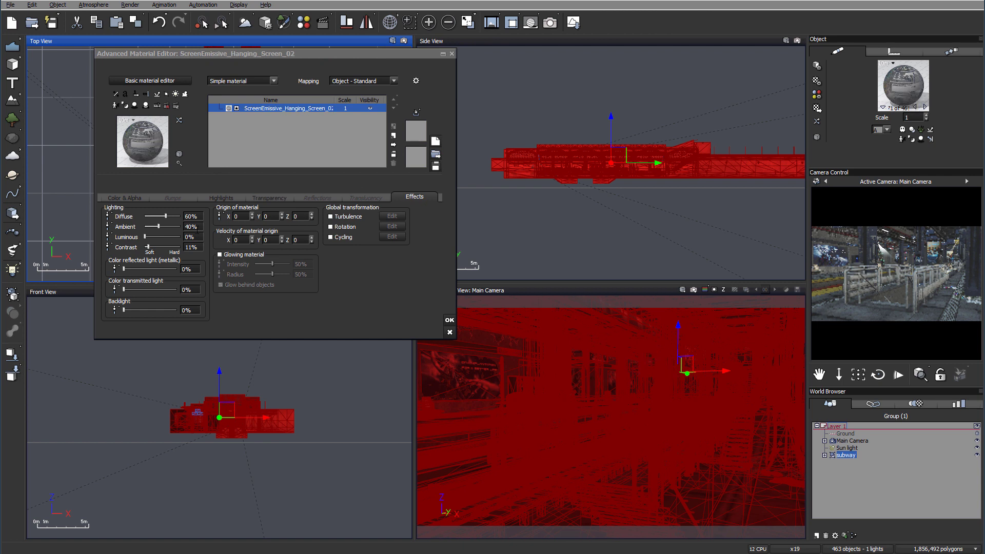
{"action": "left_click_drag", "start_coordinate": [164, 237], "coordinate": [182, 216]}
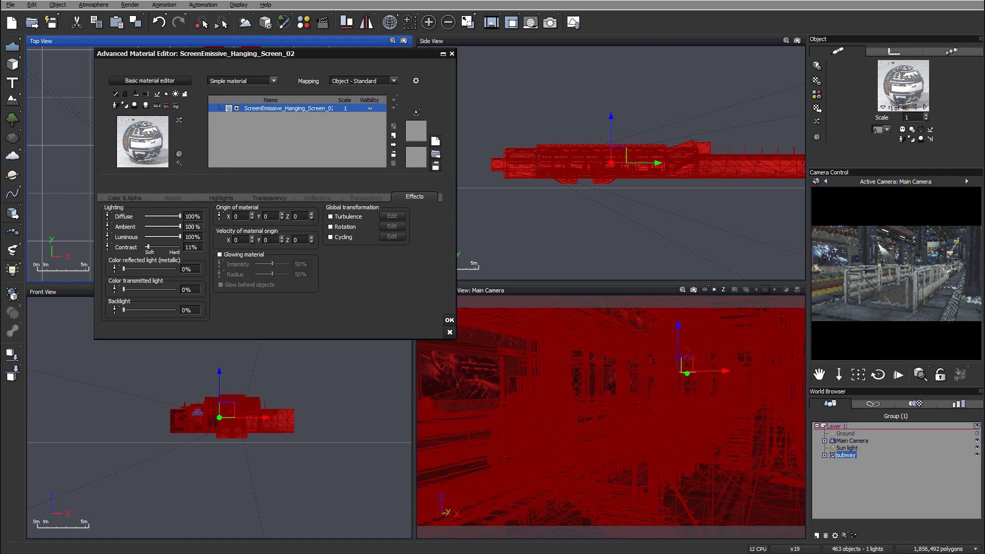
{"action": "left_click", "coordinate": [202, 226]}
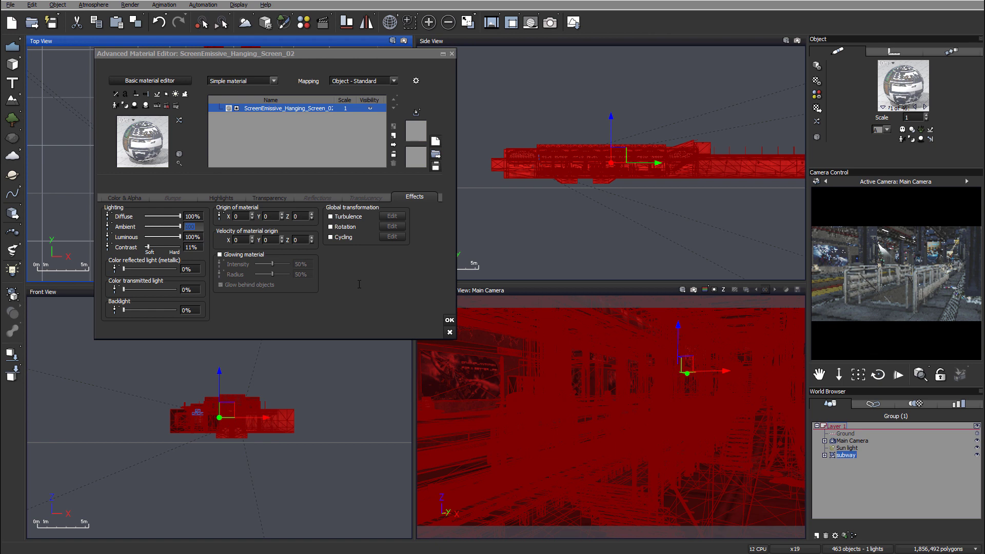
{"action": "type", "text": "150"}
{"action": "key", "text": "Return"}
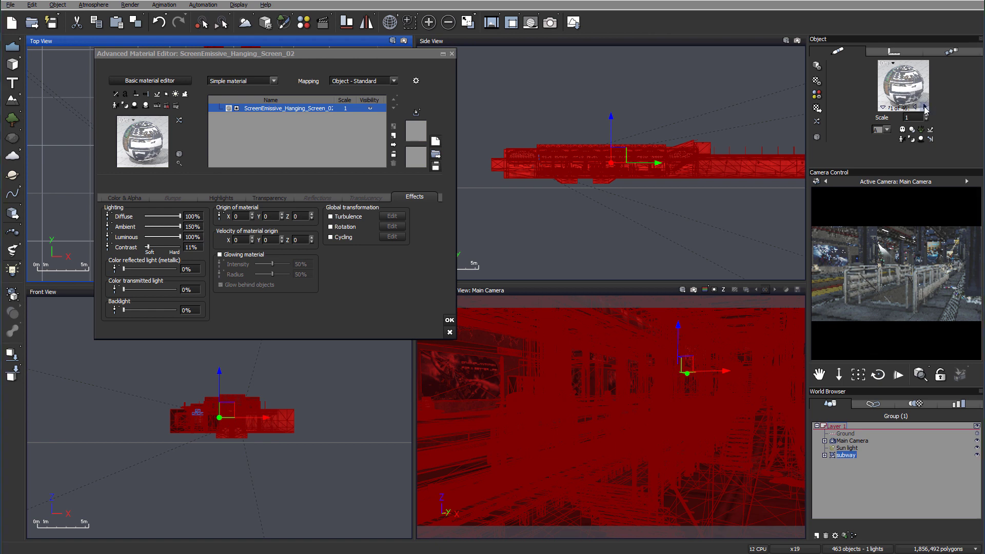
- Make the second hanging screen material fully luminous
{"action": "left_click", "coordinate": [925, 107]}
{"action": "left_click", "coordinate": [925, 107]}
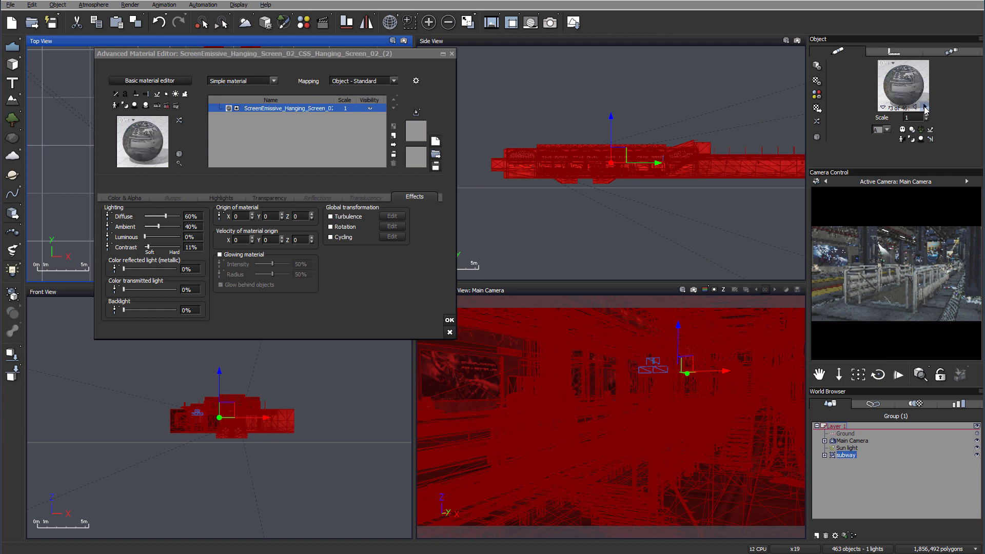
{"action": "left_click_drag", "start_coordinate": [144, 238], "coordinate": [180, 216]}
- Give the LargeTube_Ceiling material 100% metallic colour reflected light
{"action": "left_click", "coordinate": [925, 107]}
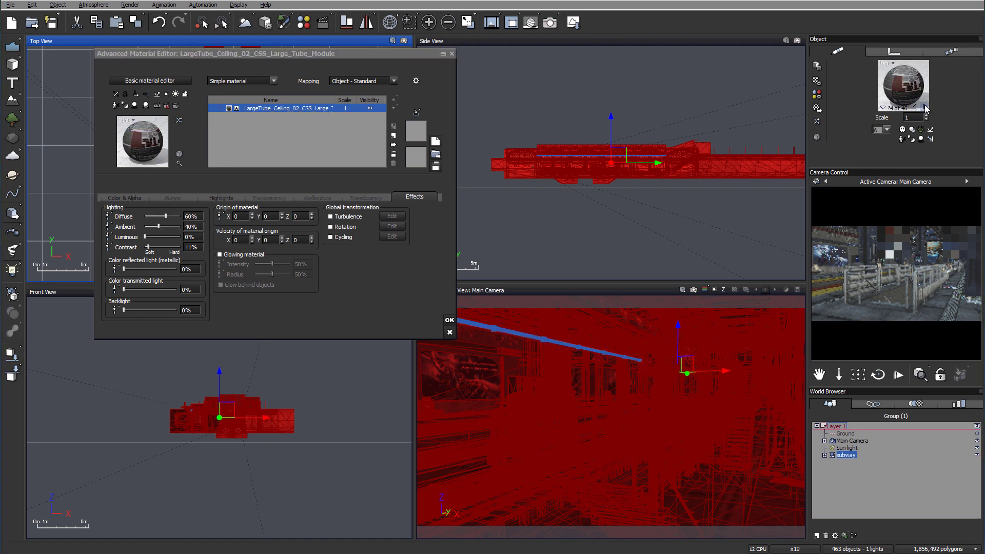
{"action": "left_click", "coordinate": [926, 107]}
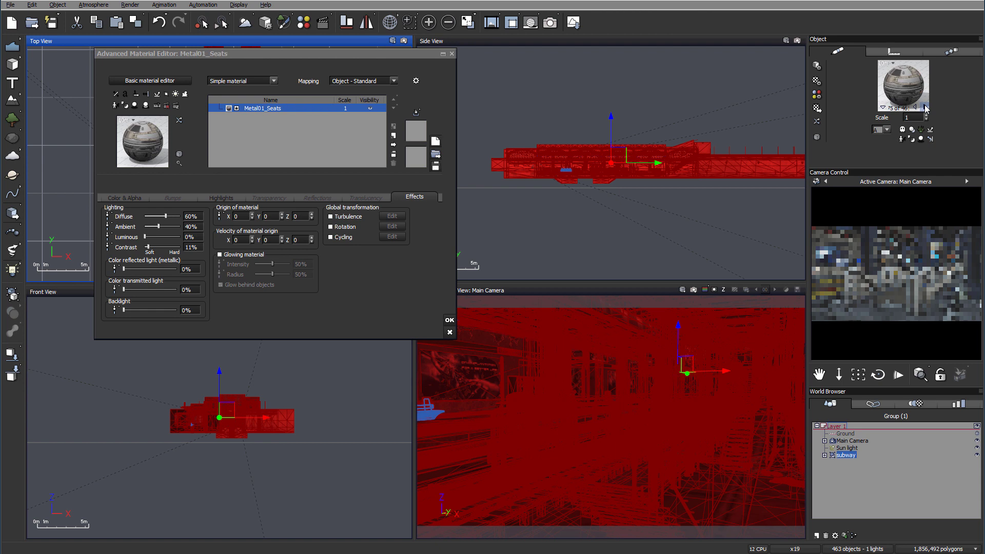
{"action": "left_click", "coordinate": [915, 107]}
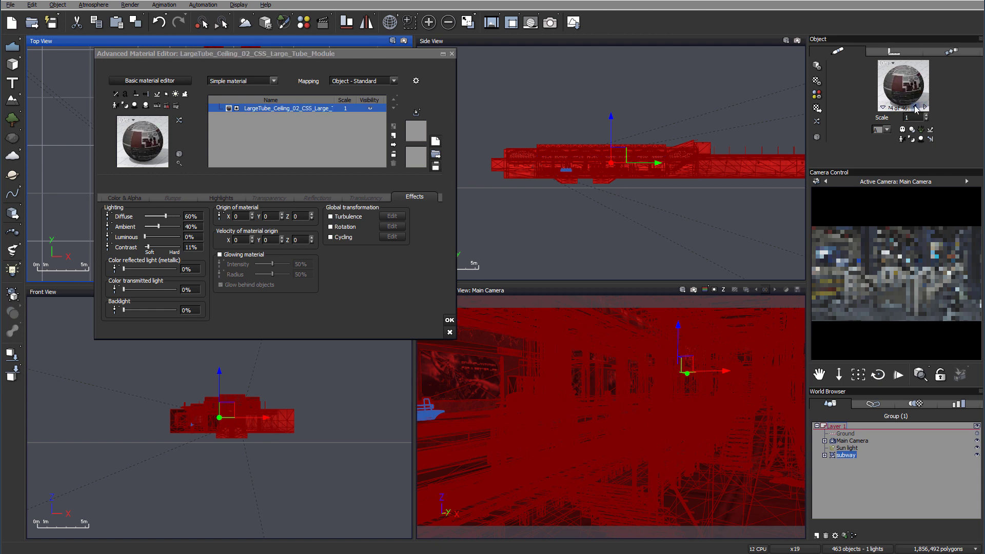
{"action": "left_click", "coordinate": [294, 106]}
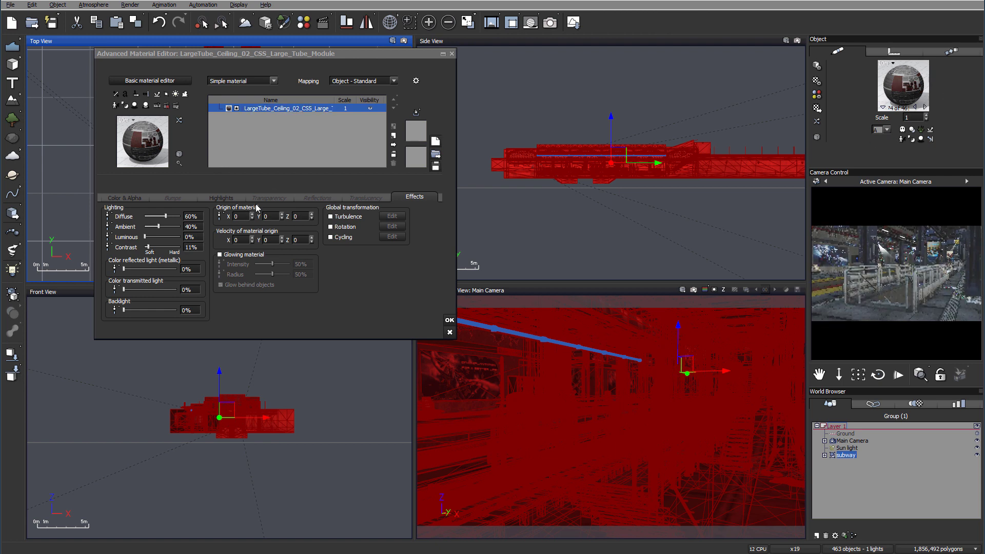
{"action": "left_click", "coordinate": [329, 197]}
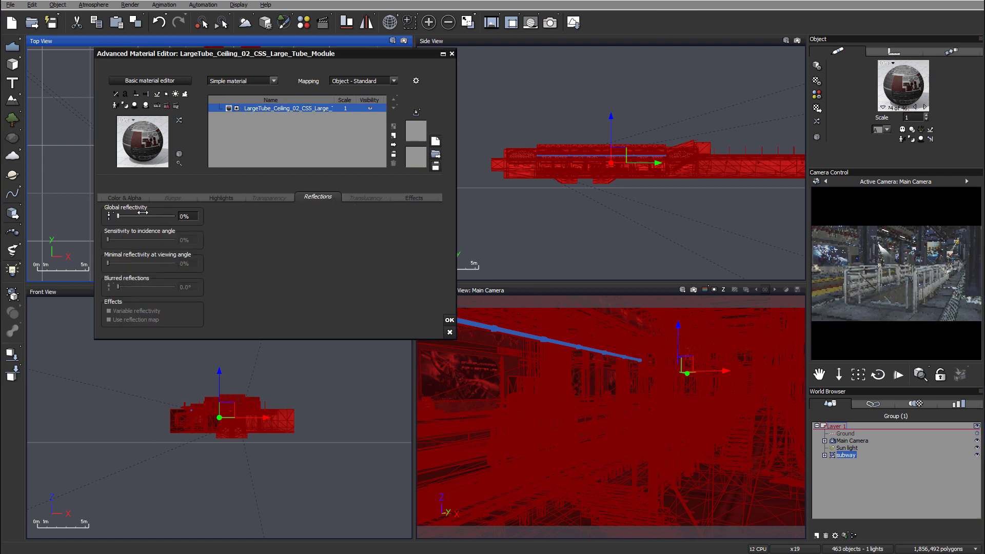
{"action": "left_click", "coordinate": [407, 198]}
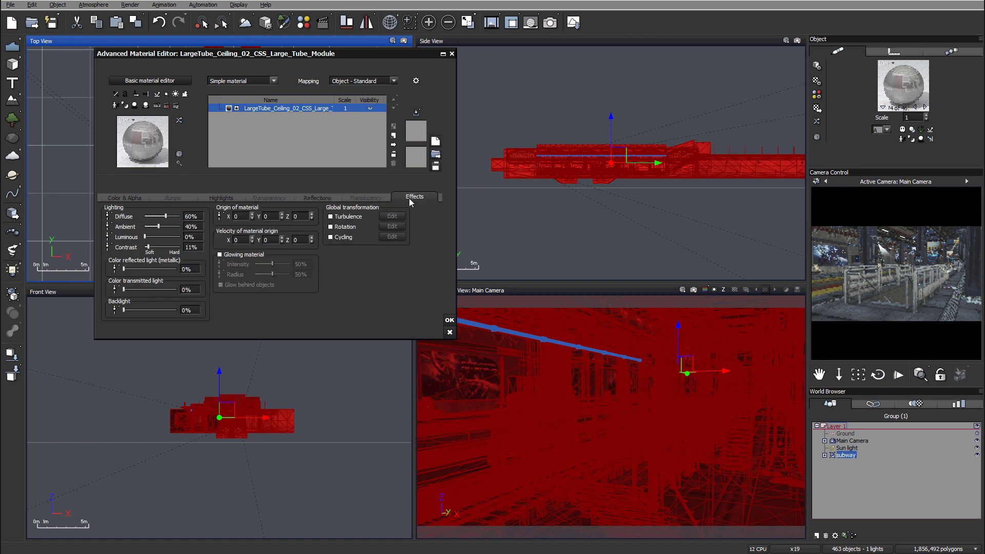
{"action": "left_click_drag", "start_coordinate": [123, 269], "coordinate": [180, 269]}
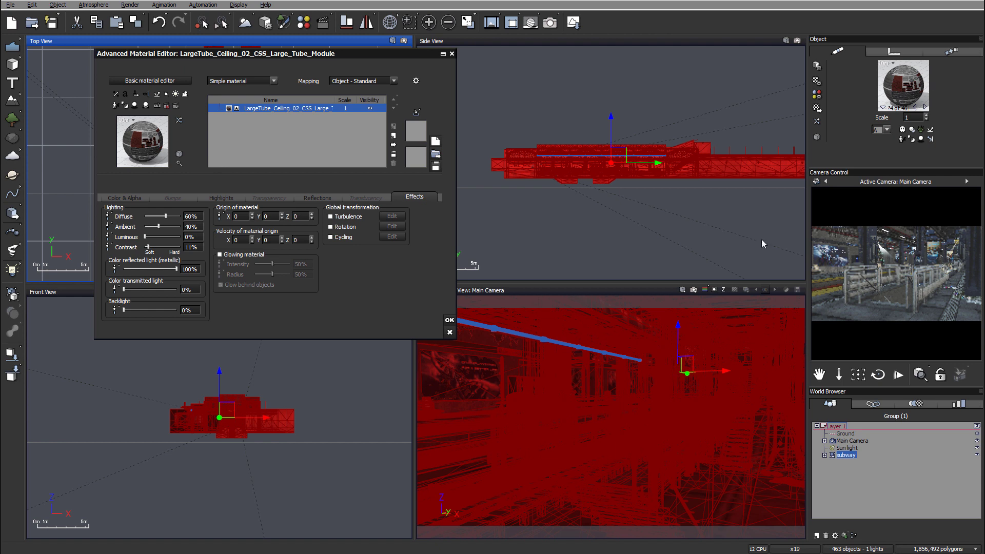
- Step through the seat materials on to the Face_Vending_Machine material
{"action": "left_click", "coordinate": [926, 109]}
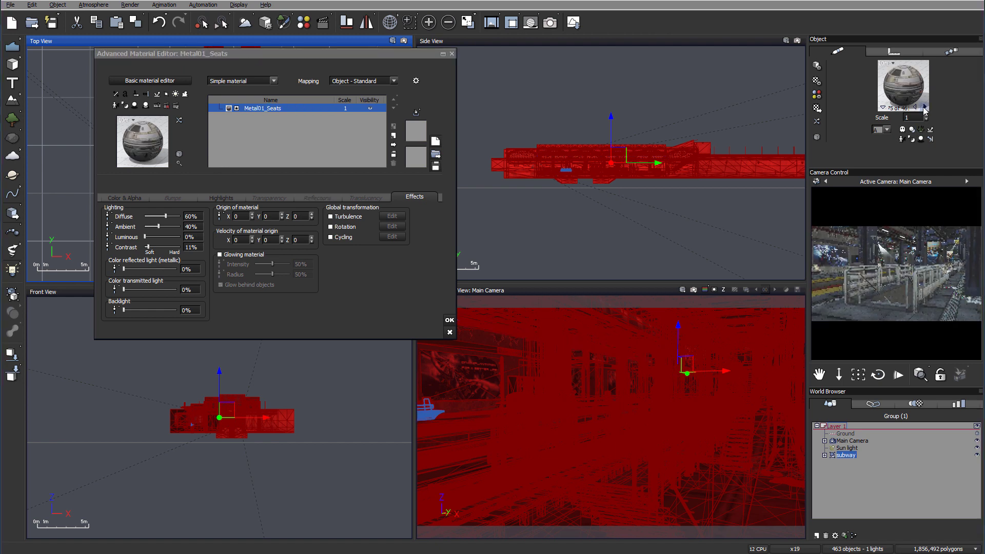
{"action": "left_click", "coordinate": [925, 109]}
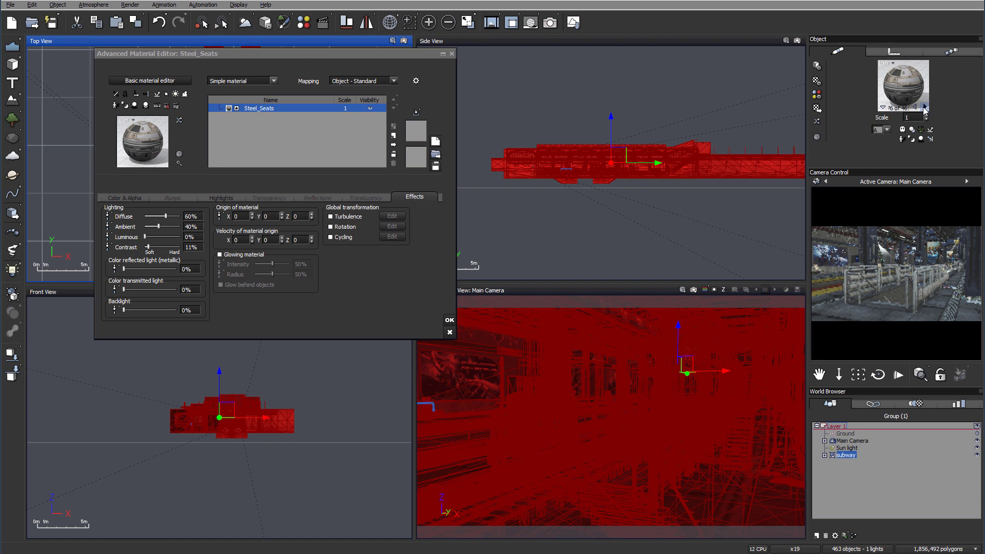
{"action": "left_click", "coordinate": [925, 109]}
{"action": "left_click", "coordinate": [925, 109]}
{"action": "left_click", "coordinate": [925, 109]}
{"action": "left_click", "coordinate": [925, 108]}
{"action": "left_click", "coordinate": [925, 108]}
{"action": "left_click", "coordinate": [925, 108]}
{"action": "left_click", "coordinate": [926, 109]}
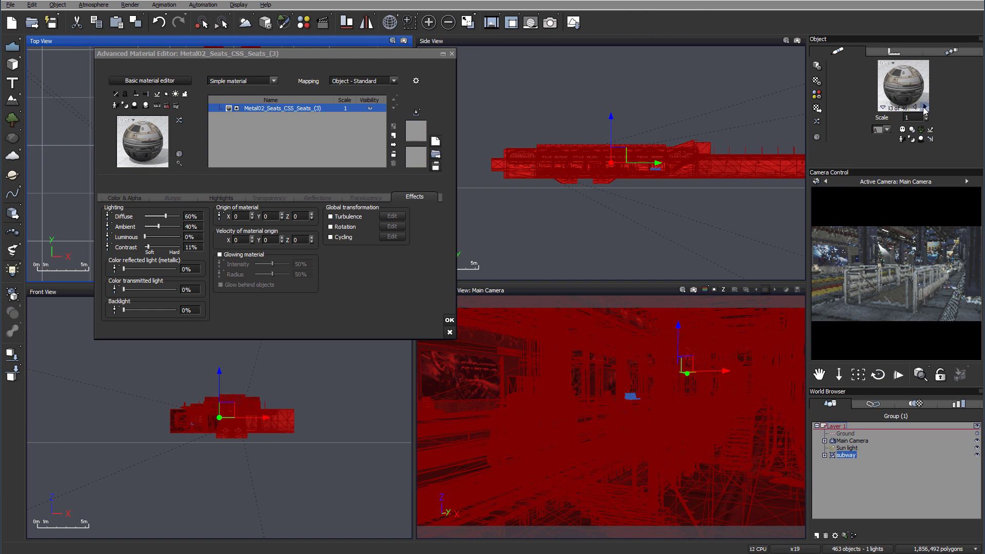
{"action": "left_click", "coordinate": [925, 108]}
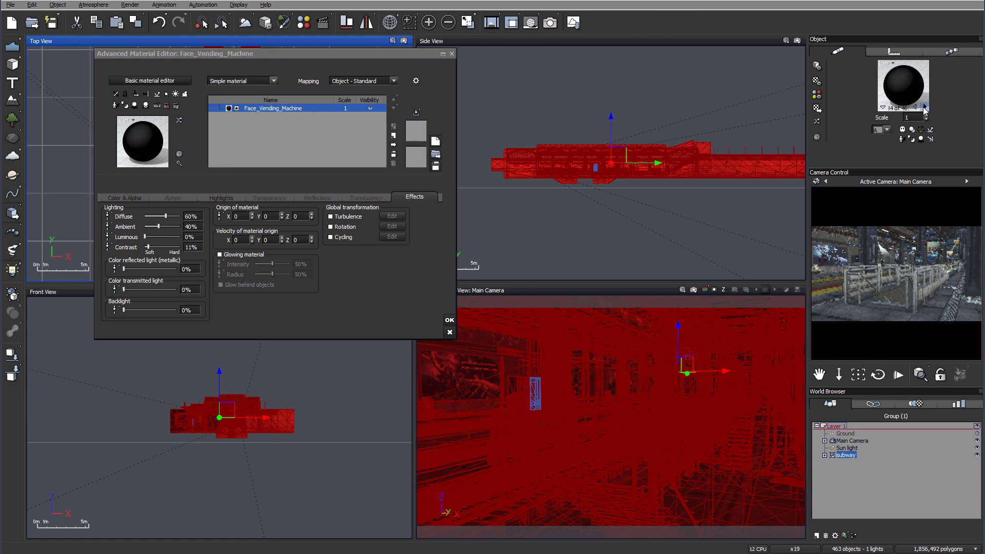
- Raise Luminous and Ambient lighting to 100% on the first vending machine material
{"action": "left_click", "coordinate": [125, 197]}
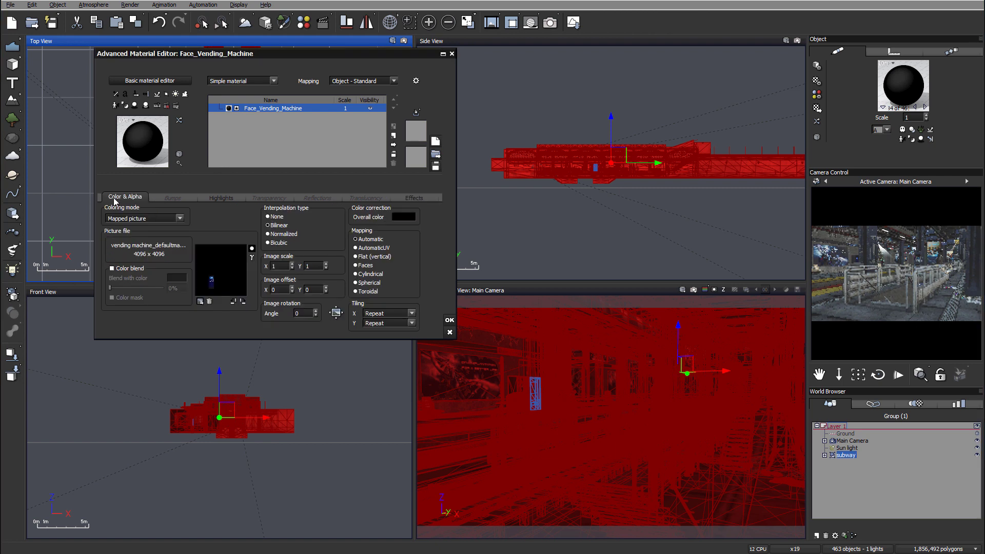
{"action": "left_click", "coordinate": [402, 196]}
{"action": "left_click_drag", "start_coordinate": [152, 232], "coordinate": [182, 216]}
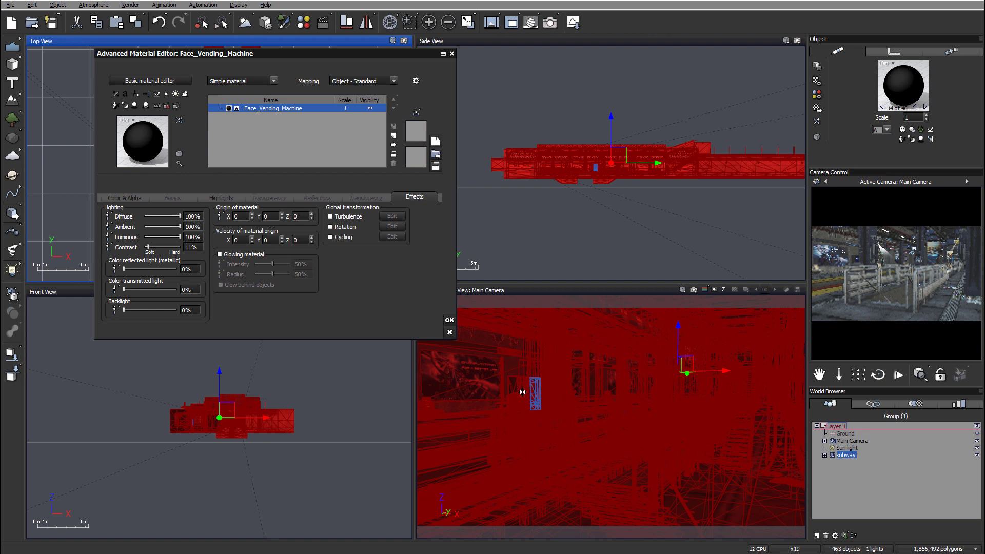
{"action": "left_click", "coordinate": [927, 105]}
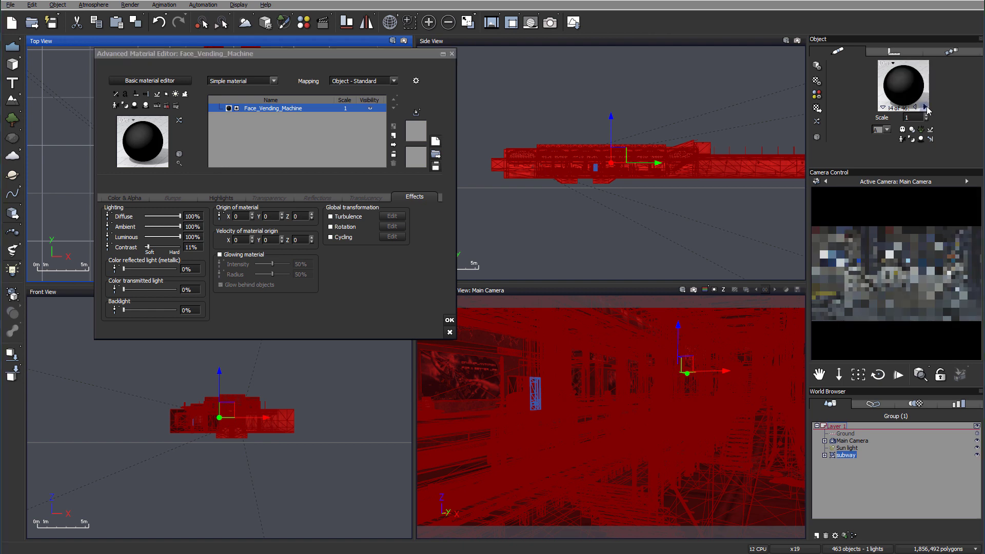
- Skip the metal, plastic and steel materials and set ScreenEmissive_Vending_Machine's Luminous and Ambient to 100%
{"action": "left_click", "coordinate": [926, 107]}
{"action": "left_click", "coordinate": [927, 108]}
{"action": "left_click", "coordinate": [926, 107]}
{"action": "left_click", "coordinate": [926, 107]}
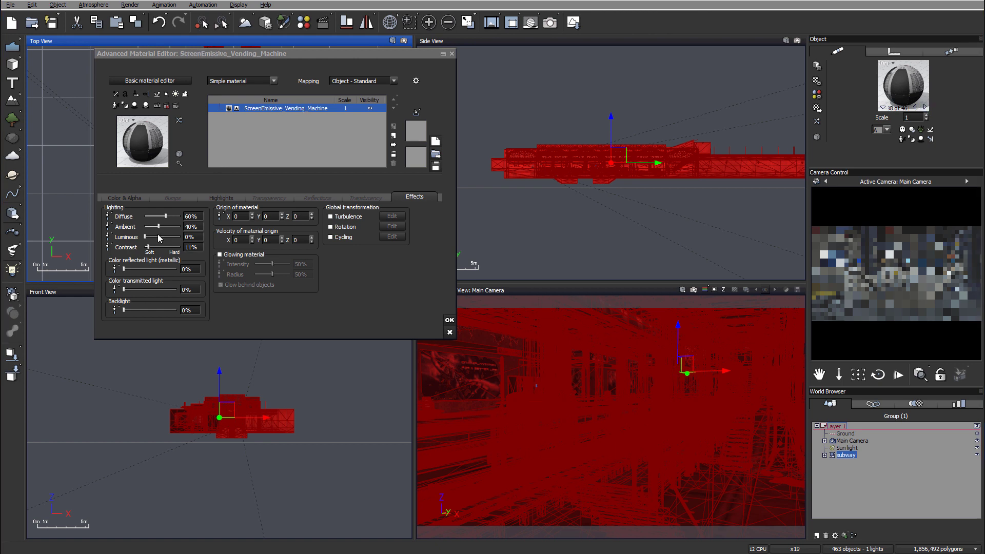
{"action": "left_click_drag", "start_coordinate": [158, 239], "coordinate": [180, 216]}
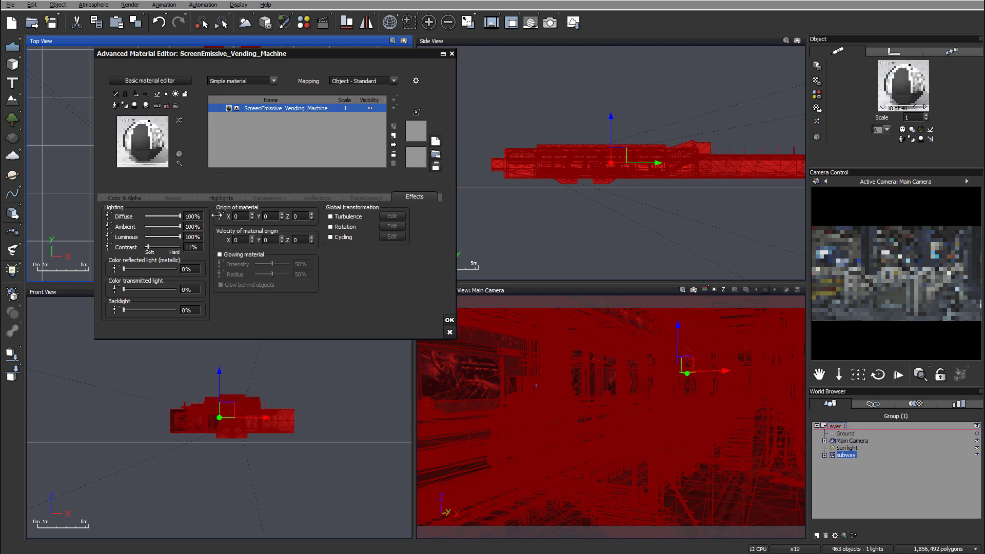
- Set Luminous lighting to 100% on Emissive_Inside and on the second vending machine's face material
{"action": "left_click", "coordinate": [926, 107]}
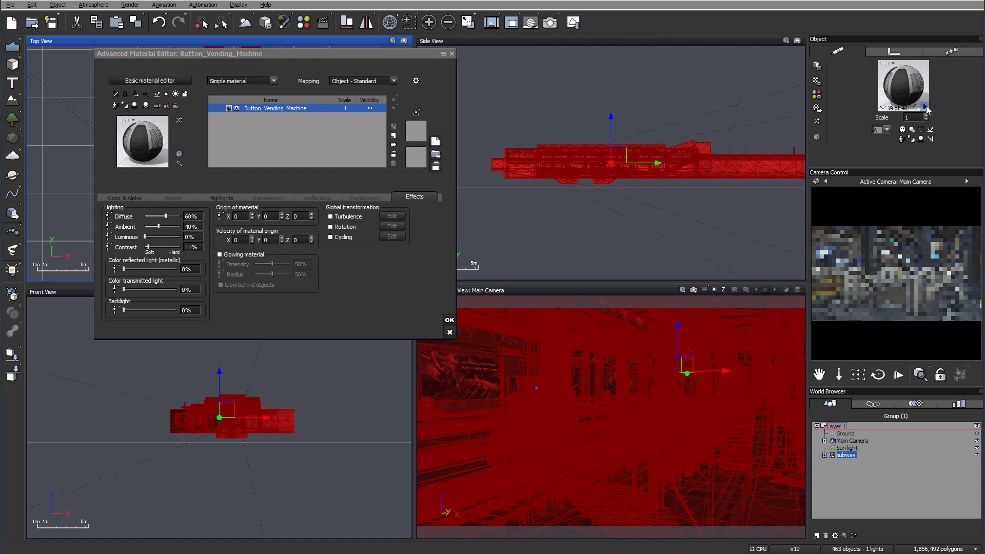
{"action": "left_click", "coordinate": [926, 107]}
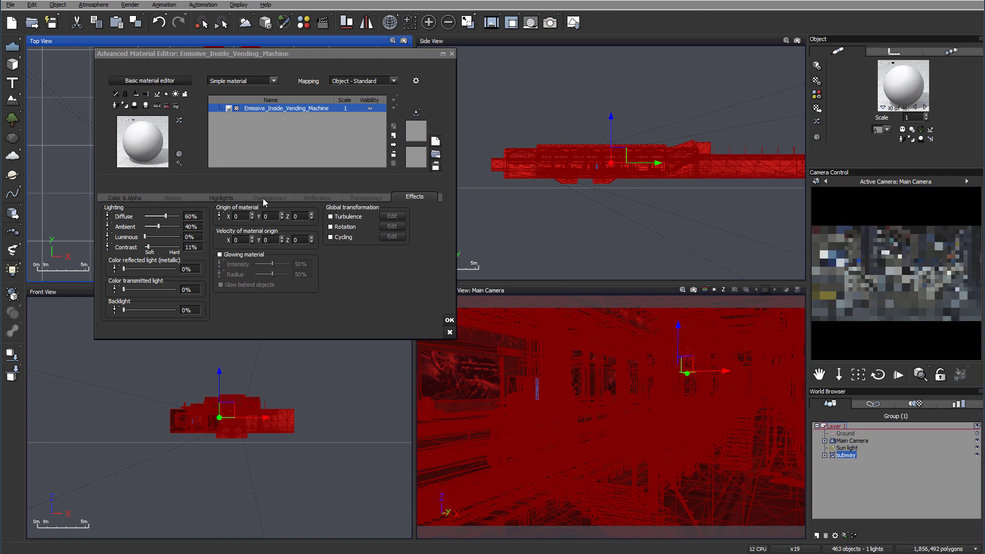
{"action": "left_click_drag", "start_coordinate": [145, 237], "coordinate": [181, 216]}
{"action": "left_click", "coordinate": [926, 107]}
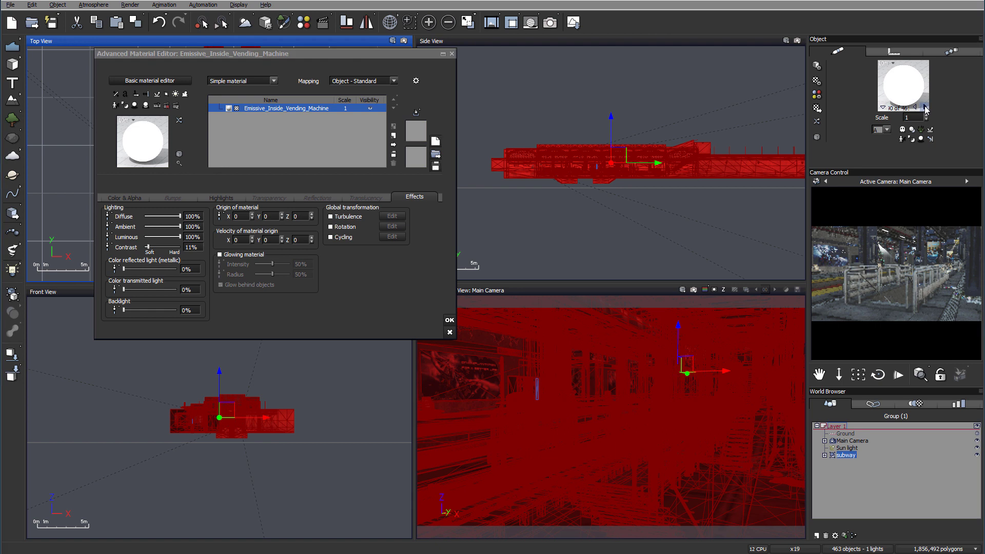
{"action": "left_click", "coordinate": [926, 107]}
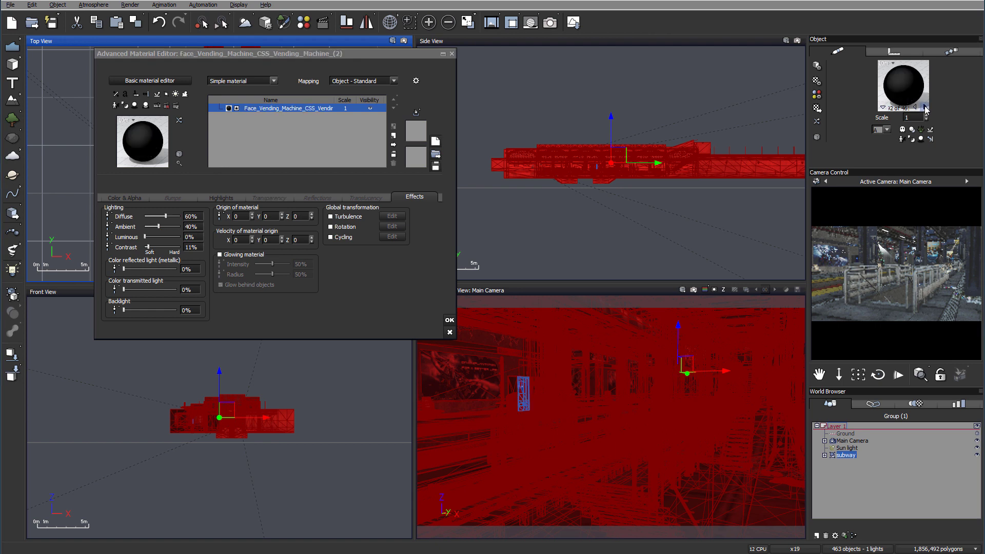
{"action": "left_click_drag", "start_coordinate": [146, 236], "coordinate": [181, 216]}
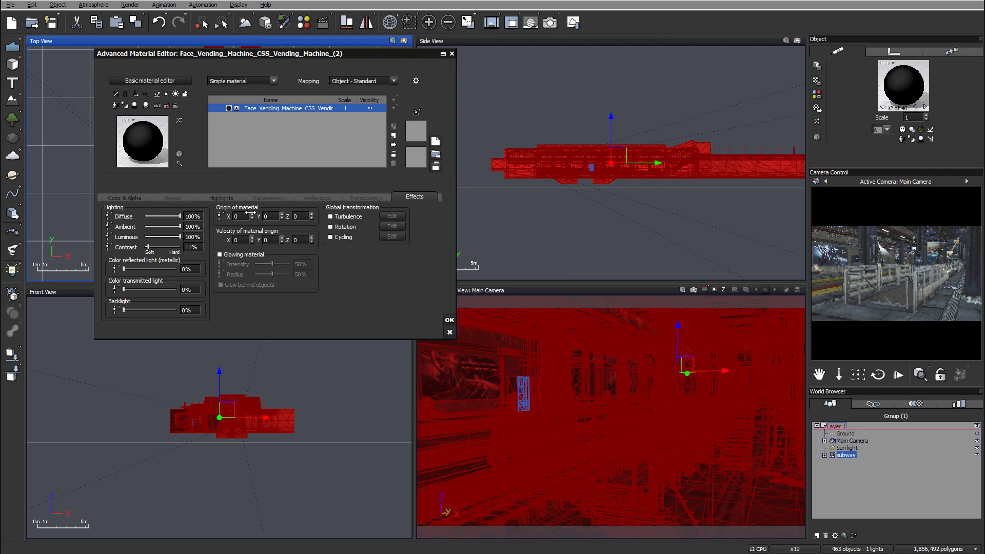
- Move past the second machine's metal, plastic and button materials to its screen material
{"action": "left_click", "coordinate": [926, 107]}
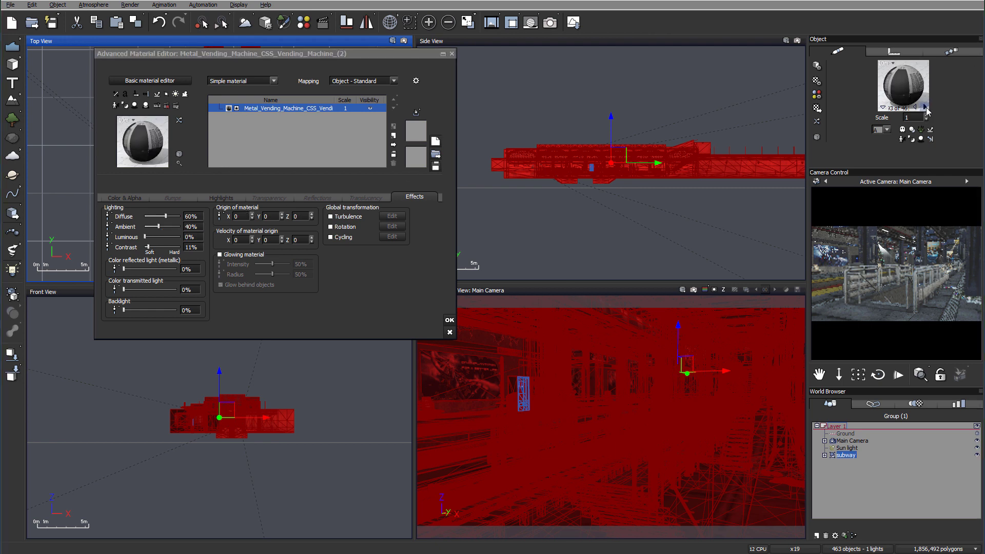
{"action": "left_click", "coordinate": [926, 107]}
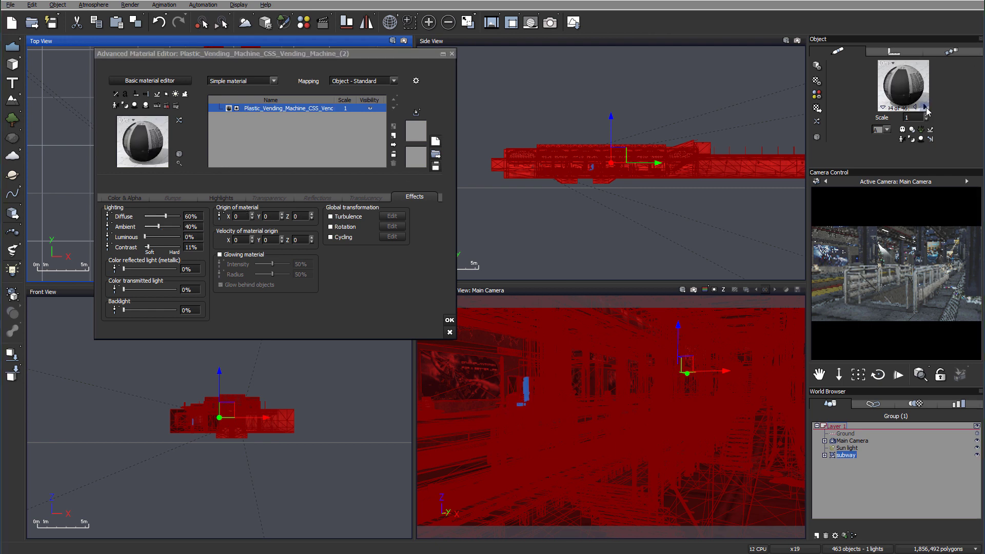
{"action": "left_click", "coordinate": [926, 108]}
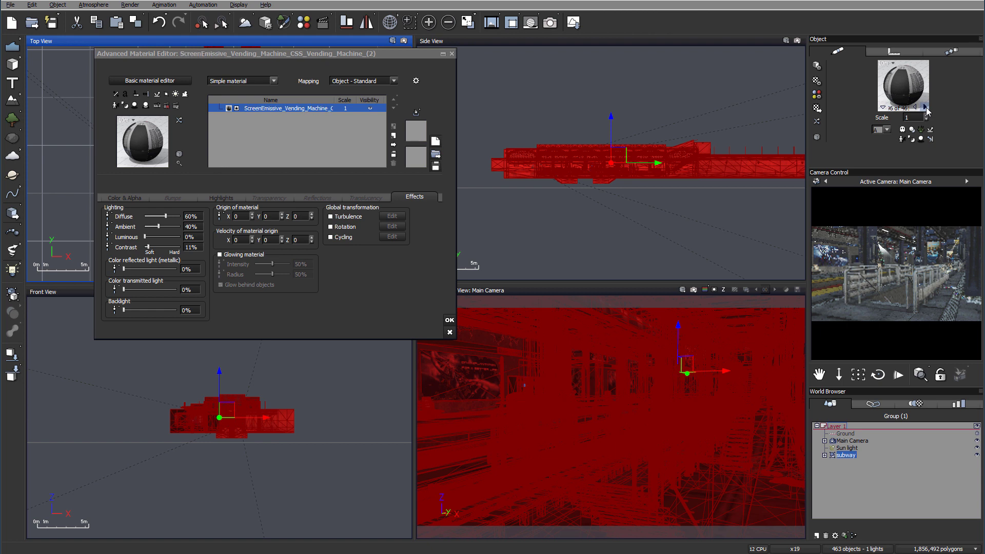
{"action": "left_click", "coordinate": [926, 107]}
- Make ScreenEmissive (2) fully luminous, then give LargeTube_Stair_Plateform 36% reflectivity and 100% metallic reflected light
{"action": "left_click_drag", "start_coordinate": [146, 236], "coordinate": [181, 217]}
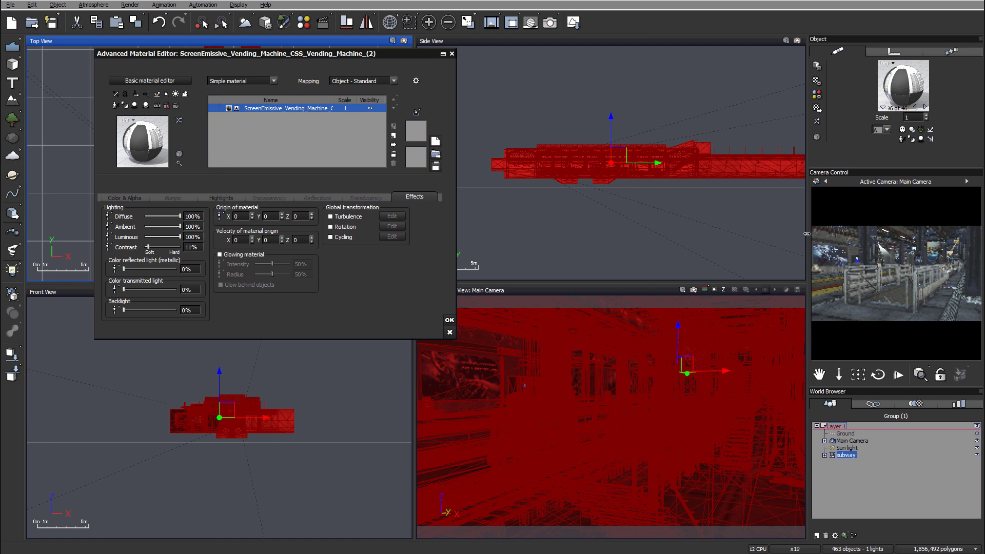
{"action": "left_click", "coordinate": [844, 223]}
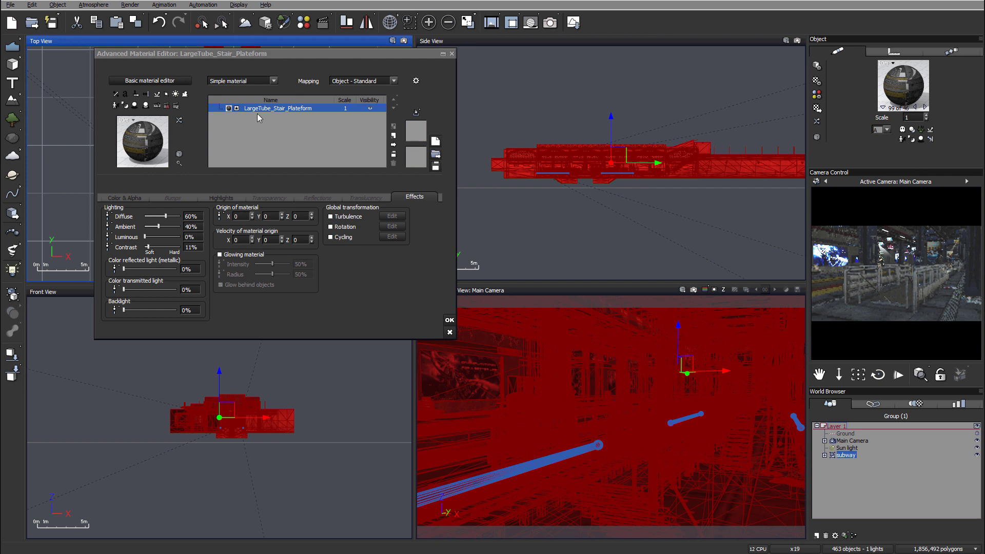
{"action": "left_click", "coordinate": [309, 196]}
{"action": "left_click_drag", "start_coordinate": [145, 217], "coordinate": [153, 216]}
{"action": "left_click", "coordinate": [406, 199]}
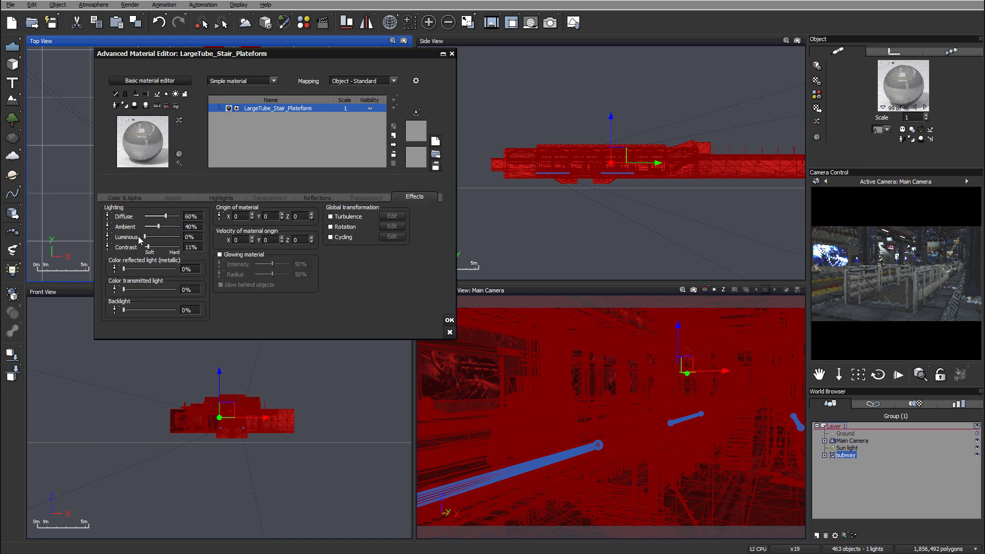
{"action": "left_click_drag", "start_coordinate": [124, 269], "coordinate": [180, 269]}
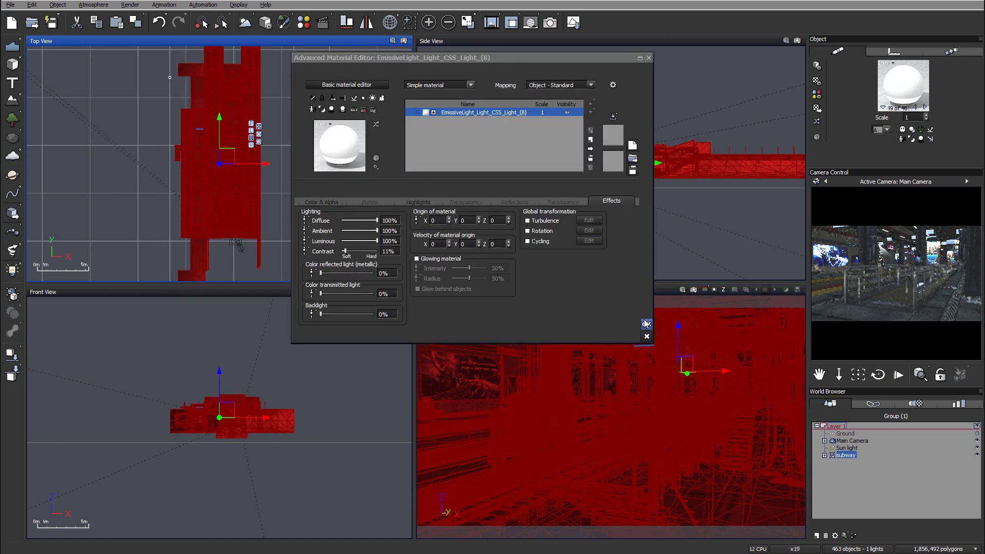
- Accept the material edits with OK and save the subway scene
{"action": "left_click", "coordinate": [646, 323]}
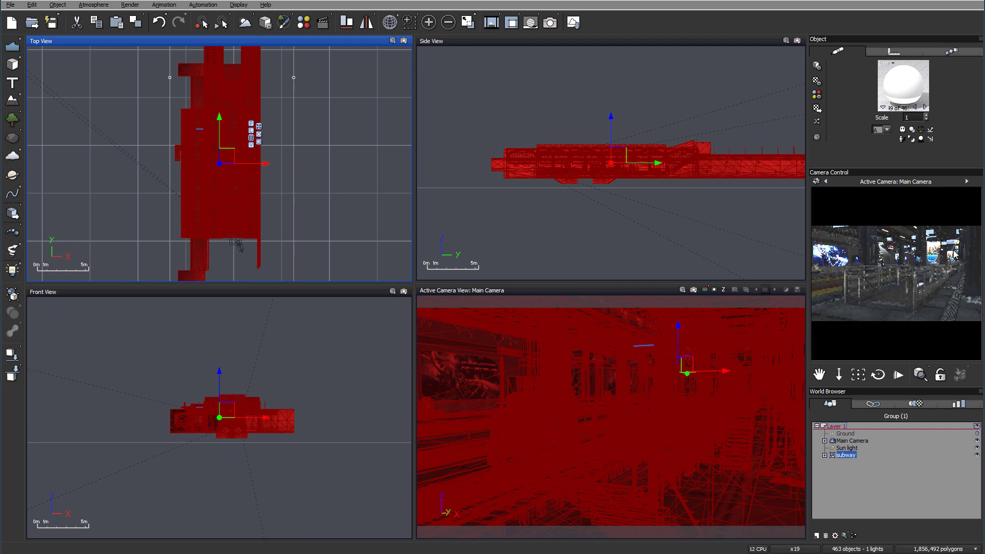
{"action": "right_click", "coordinate": [932, 278]}
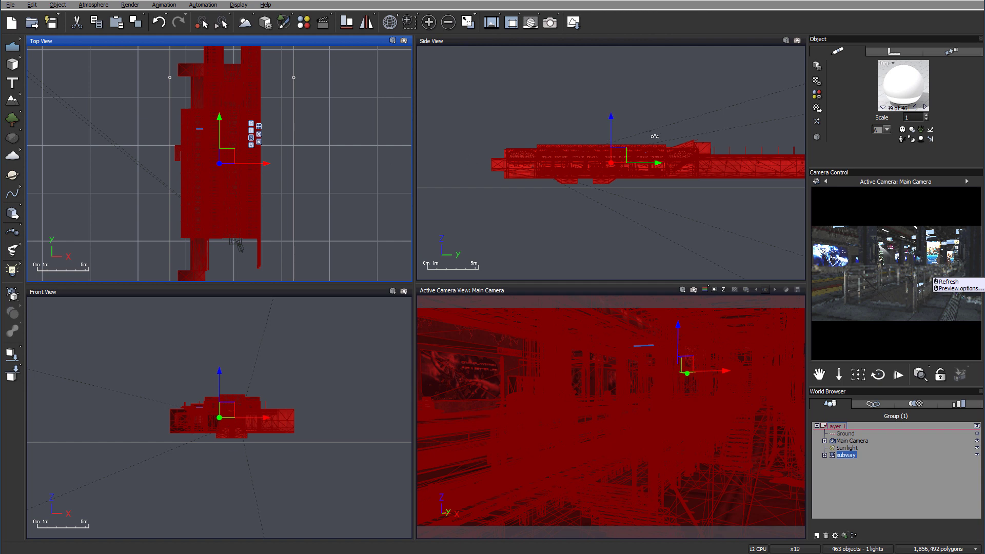
{"action": "left_click", "coordinate": [21, 25]}
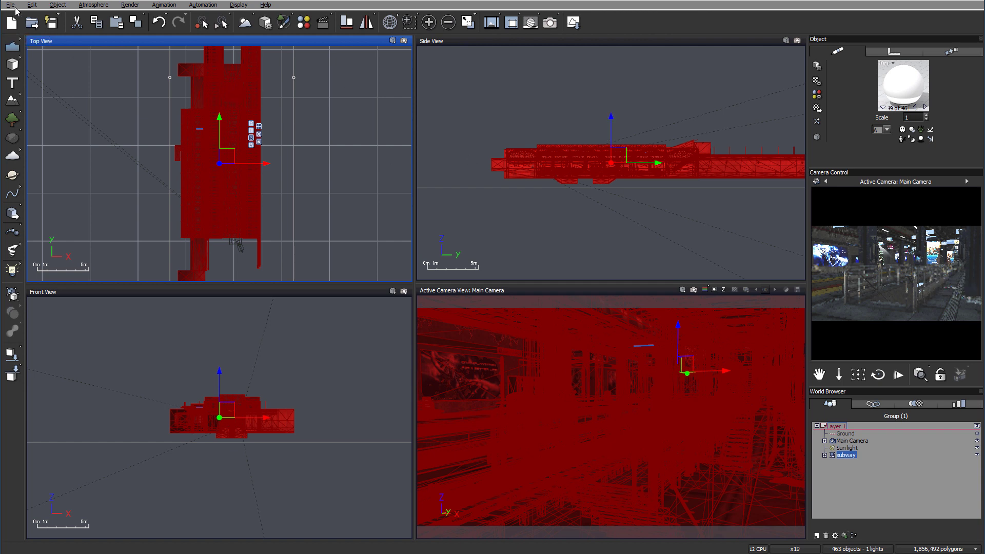
{"action": "left_click", "coordinate": [51, 22]}
{"action": "left_click", "coordinate": [11, 6]}
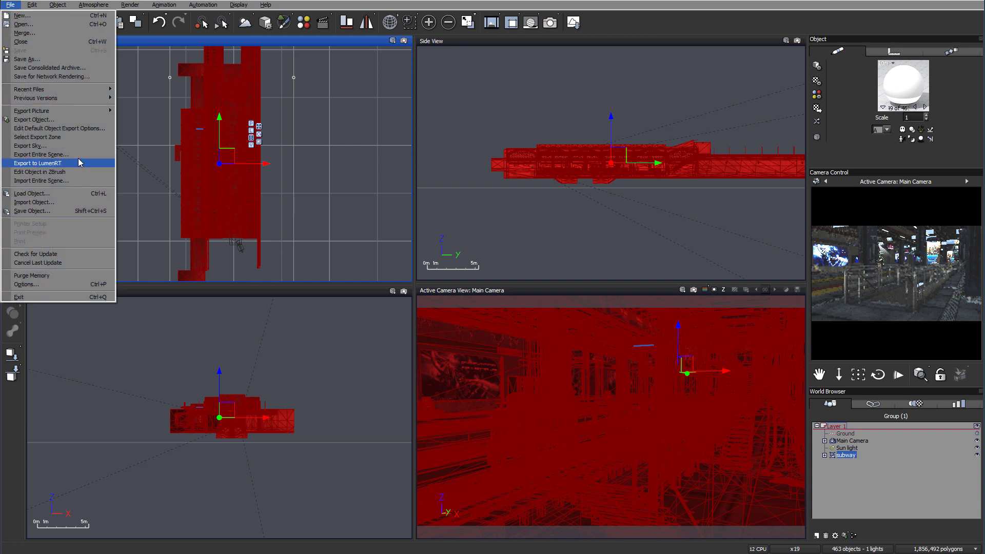
- Export the subway model in Wavefront OBJ format to E:\subway.obj
{"action": "left_click", "coordinate": [71, 120]}
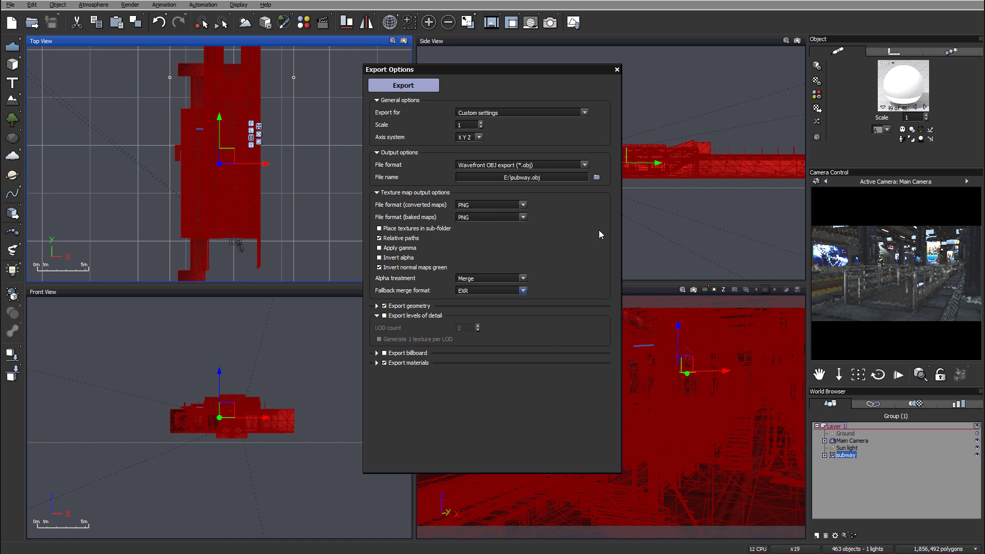
{"action": "left_click", "coordinate": [617, 69]}
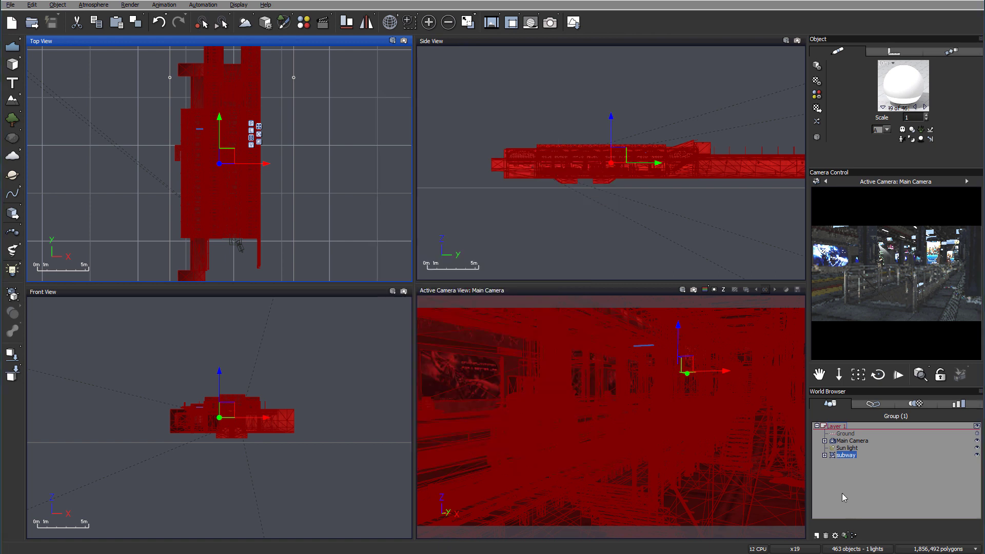
- Save the subway object from the World Browser with a rotated preview picture
{"action": "right_click", "coordinate": [854, 458]}
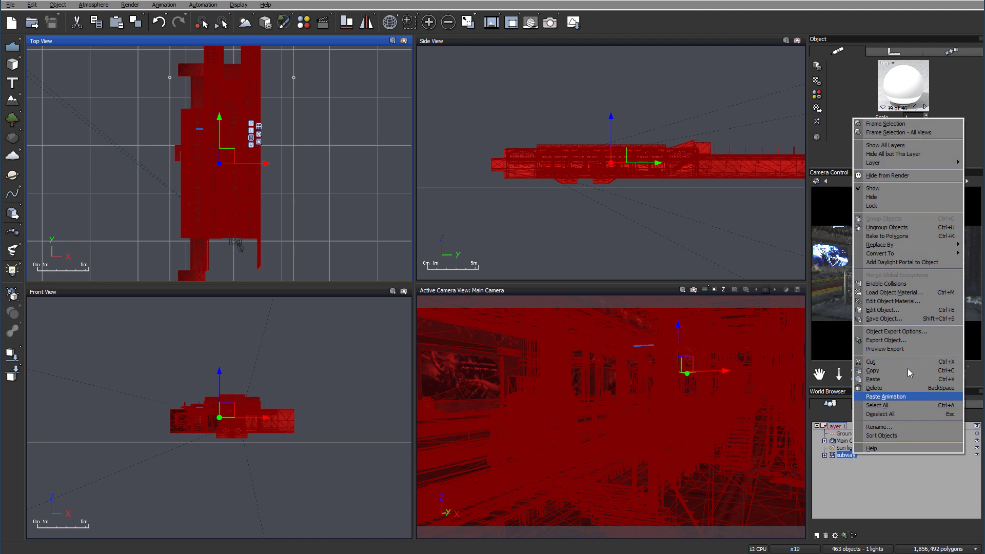
{"action": "left_click", "coordinate": [913, 317]}
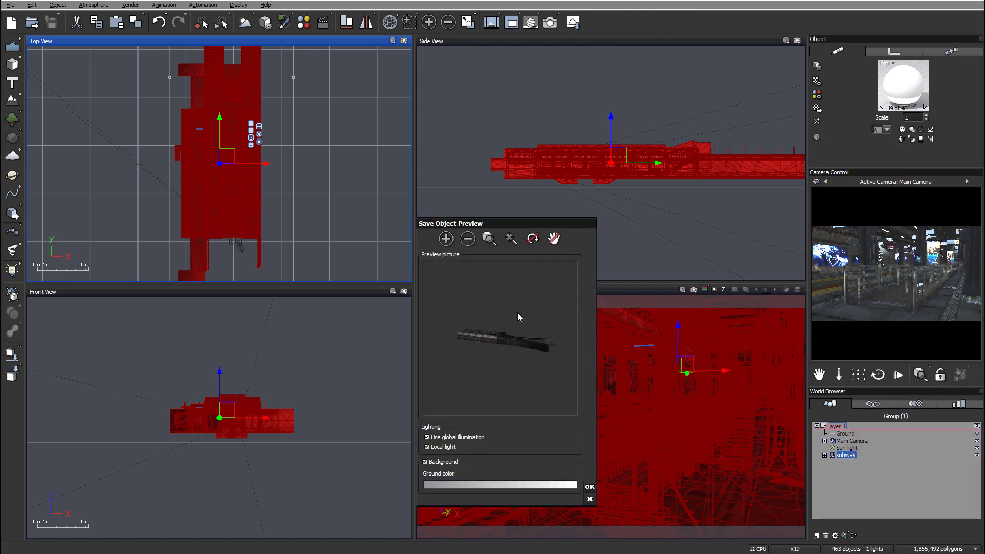
{"action": "left_click_drag", "start_coordinate": [529, 298], "coordinate": [534, 333]}
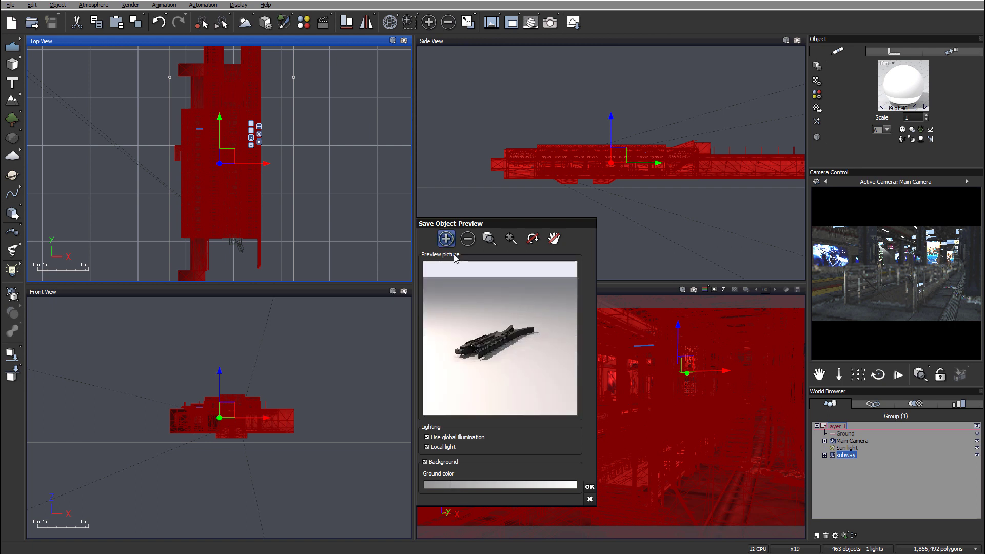
{"action": "left_click", "coordinate": [590, 486]}
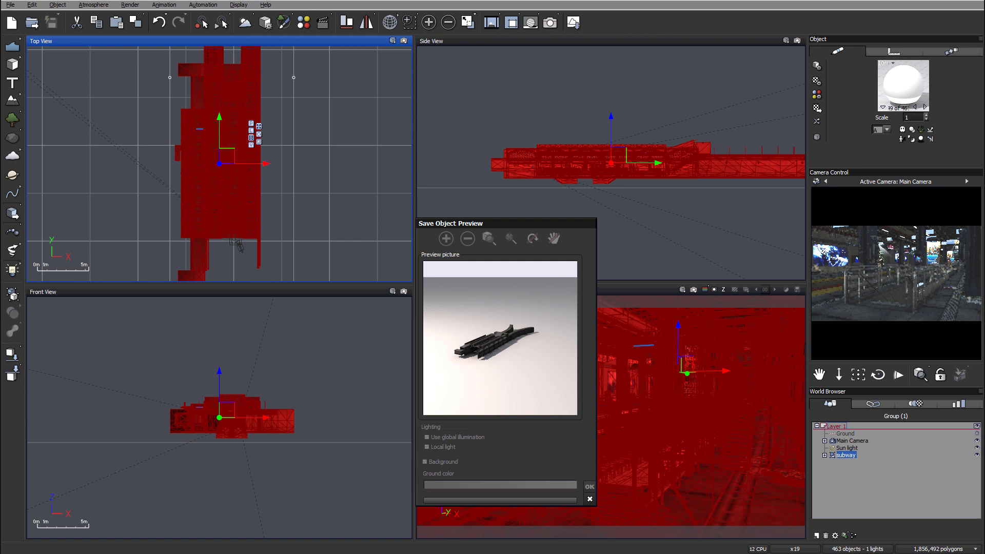